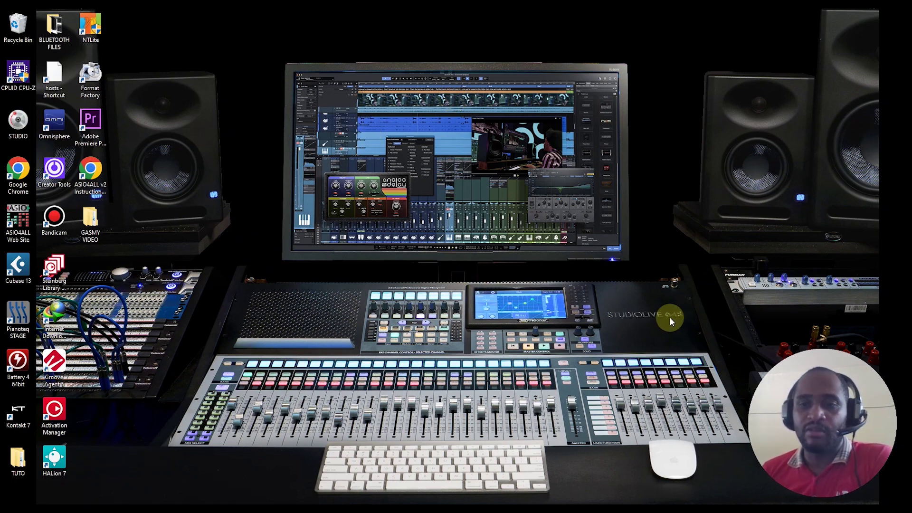
- Create a new folder named TUTORIELS on the desktop
left_click(637, 298)
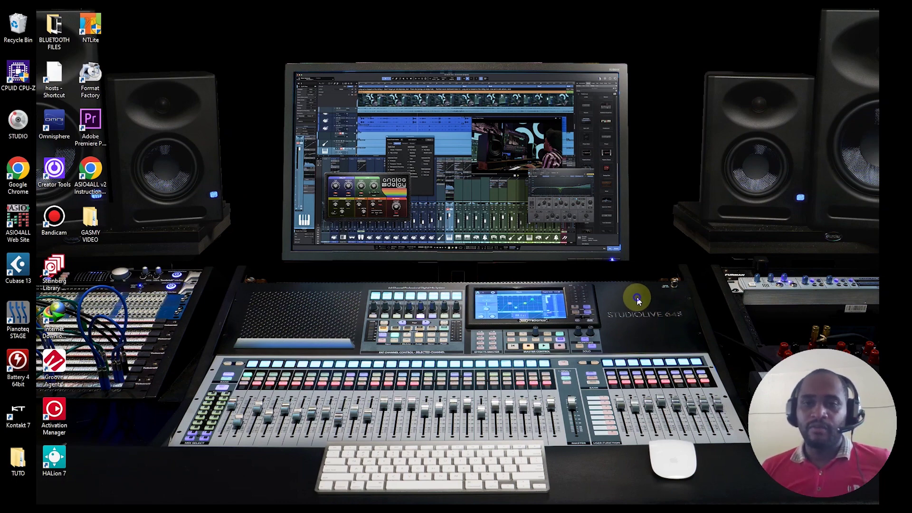
mouse_move(731, 387)
left_click(771, 390)
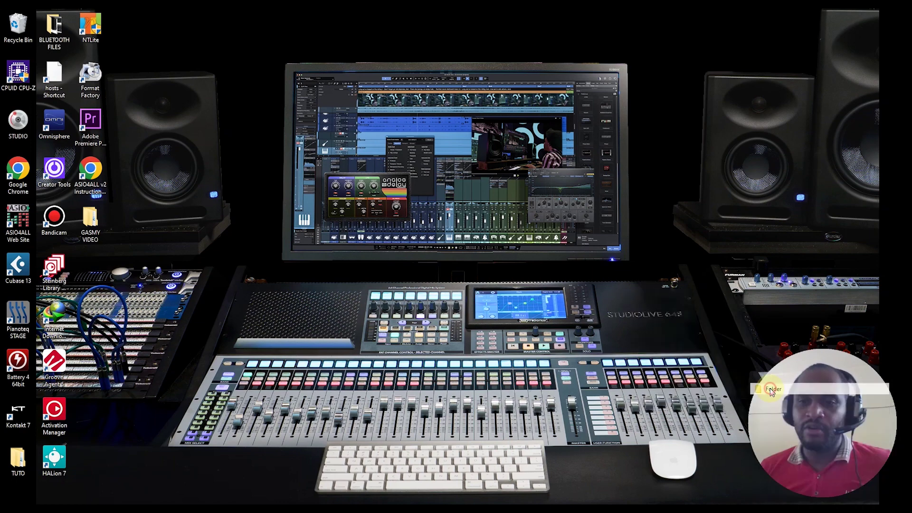
type("TUTORIELS")
key("Return")
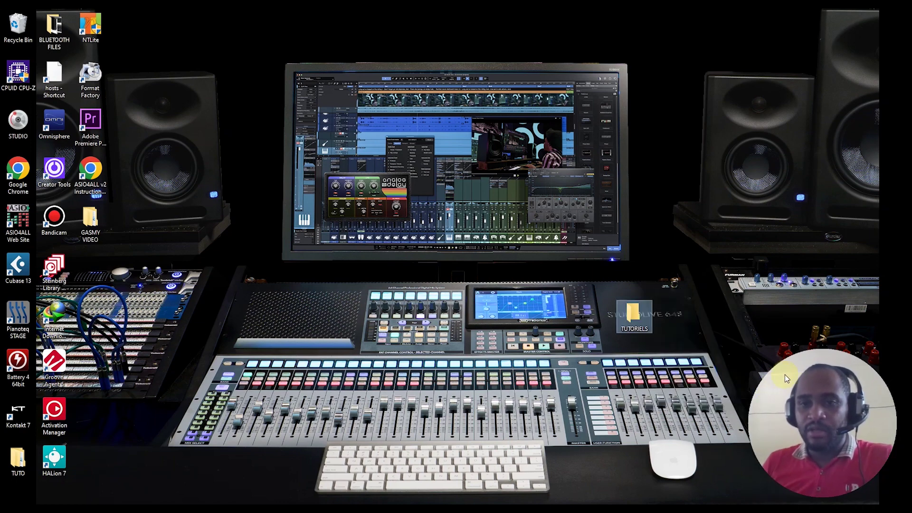
- Open the TUTORIELS folder and create a subfolder named CUBASE in it
double_click(642, 315)
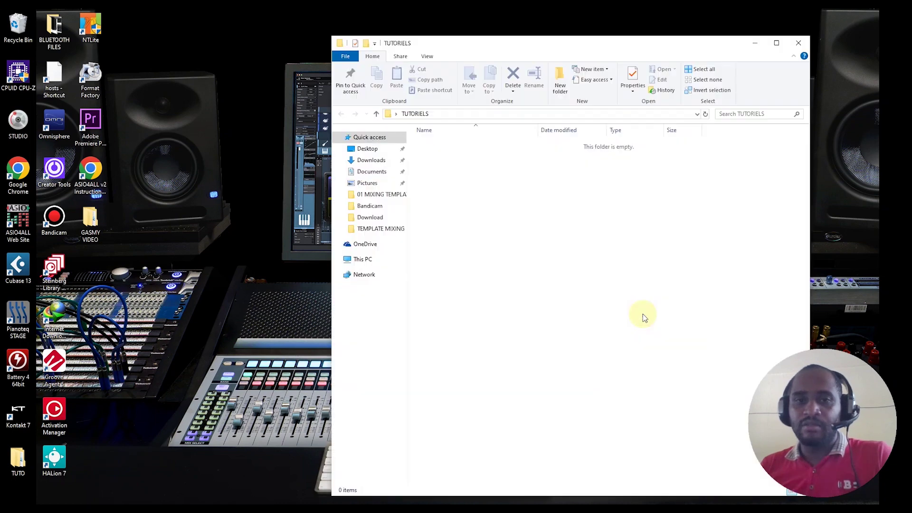
right_click(485, 189)
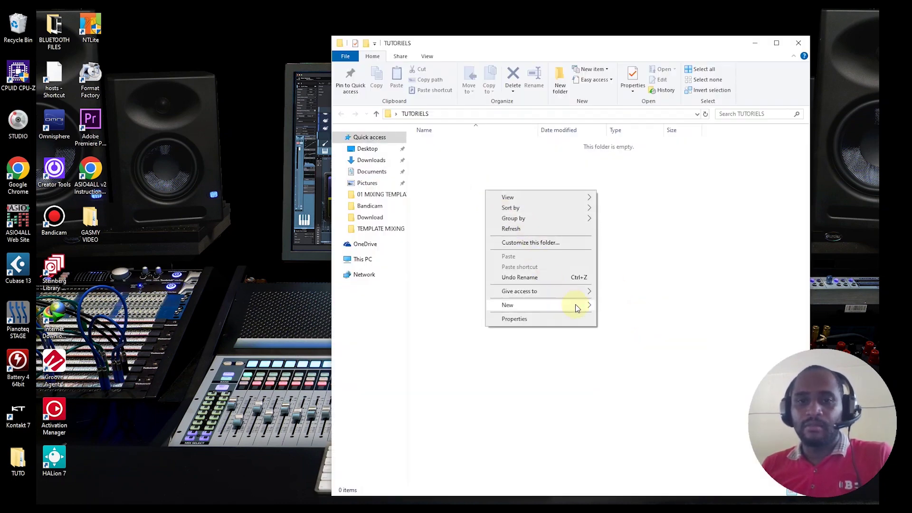
left_click(612, 305)
type("CUBASE")
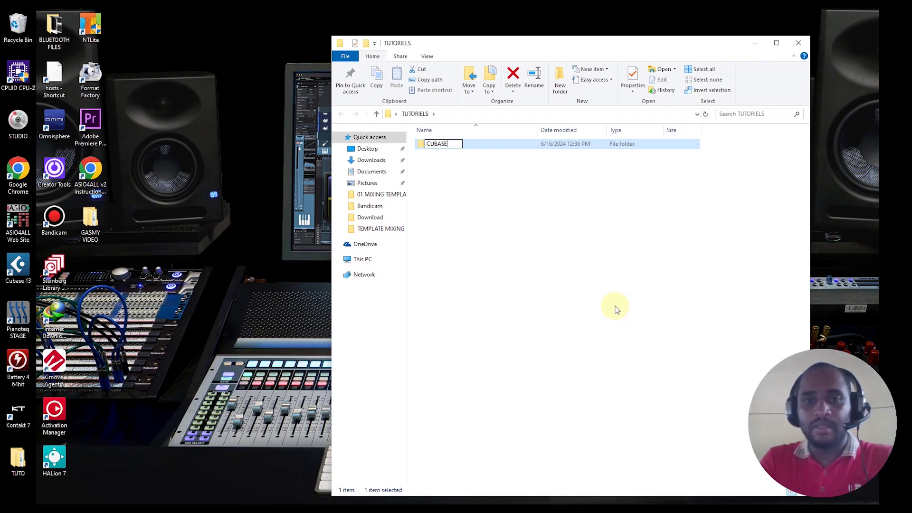
key("Return")
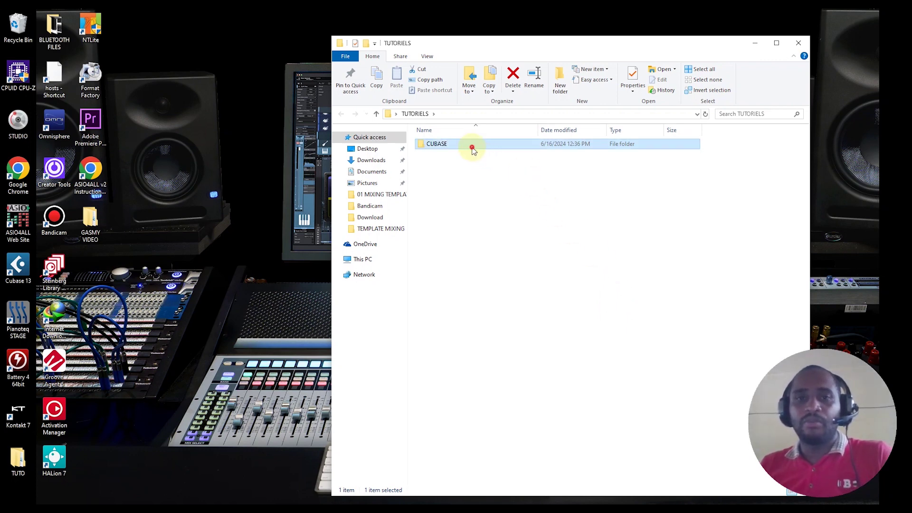
- Create a subfolder named RECORDING 10 inside the CUBASE folder and close the folder window
double_click(473, 150)
right_click(471, 147)
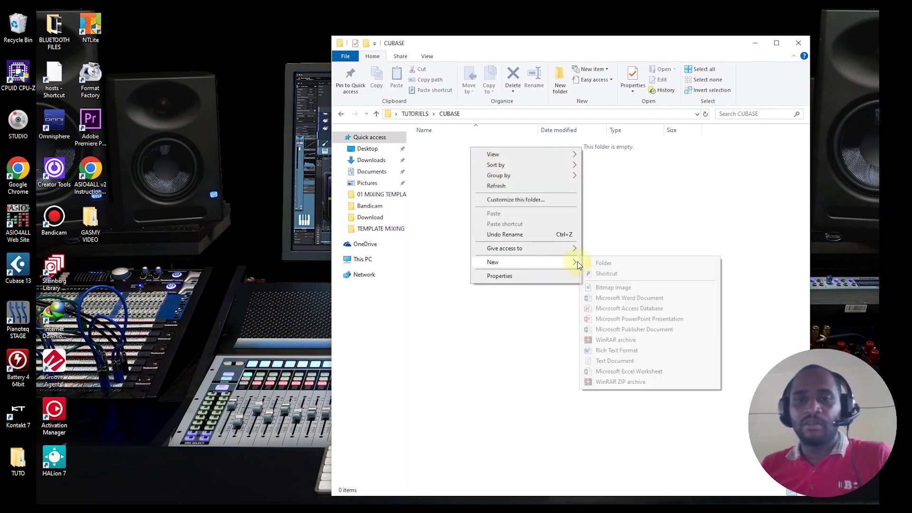
left_click(603, 263)
type("RECORDING")
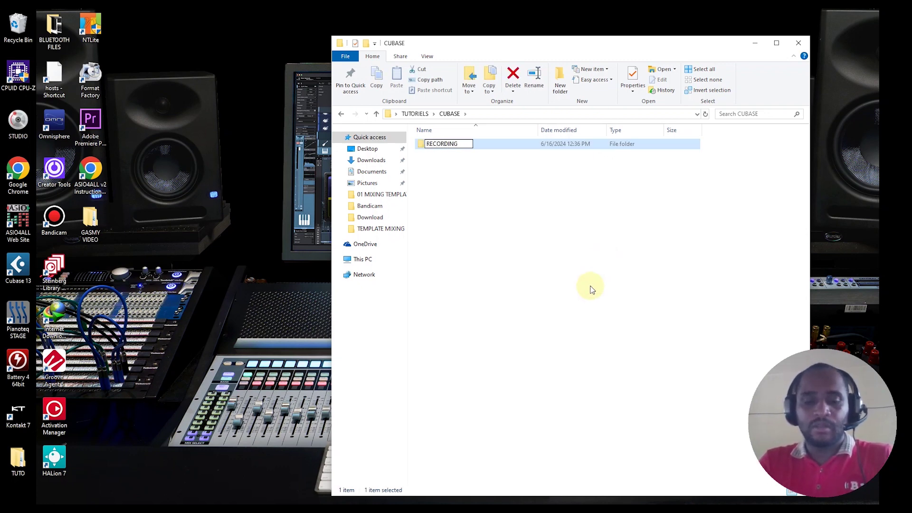
type(" 10")
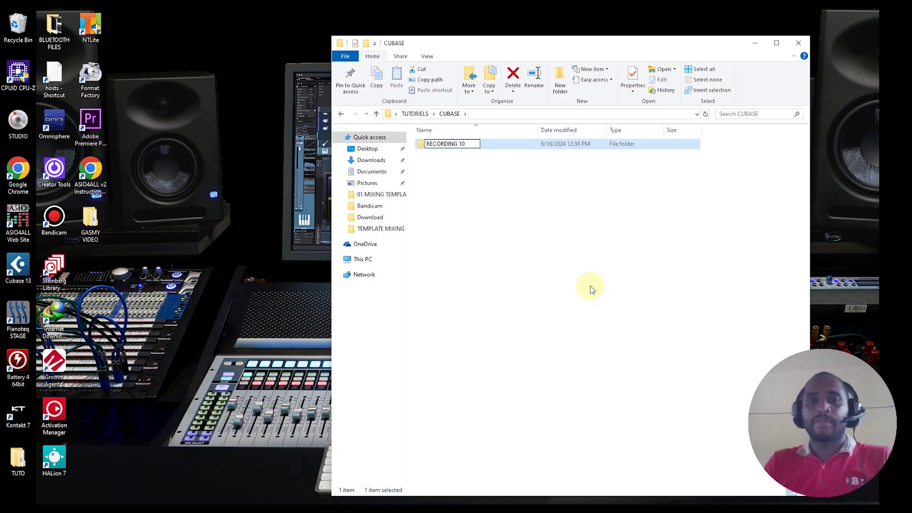
key("Return")
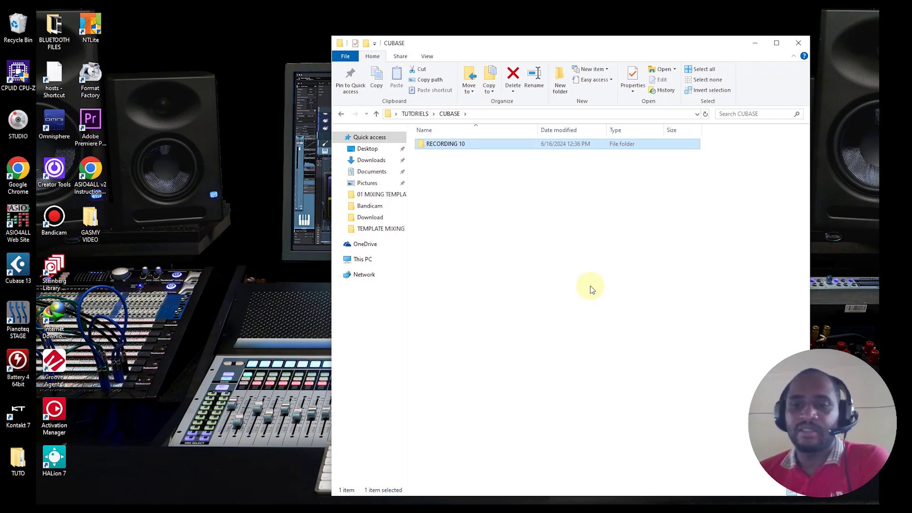
left_click(799, 42)
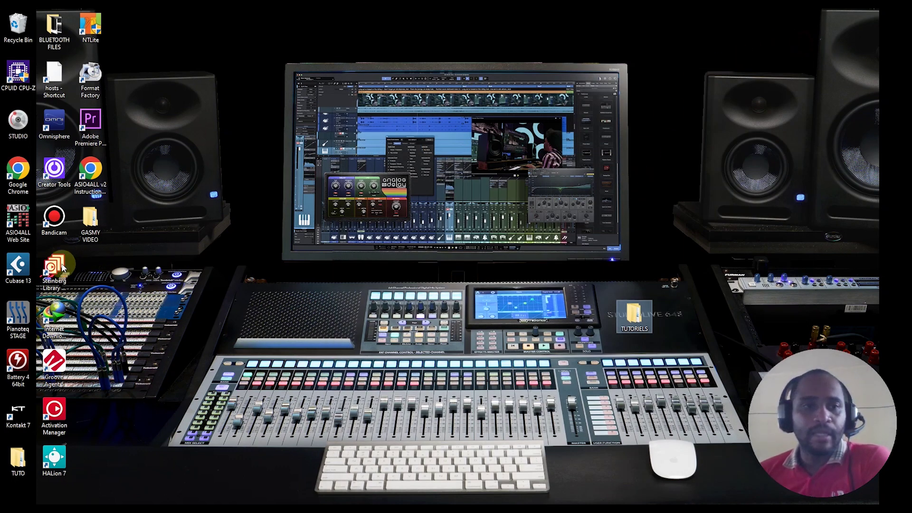
- Launch Cubase 13 and start a new empty project that prompts for its location
left_click(19, 267)
double_click(19, 267)
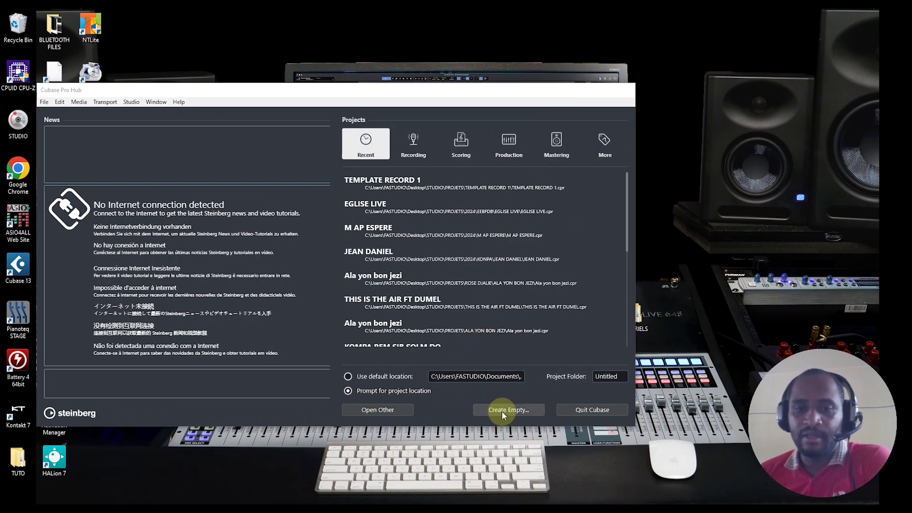
left_click(522, 411)
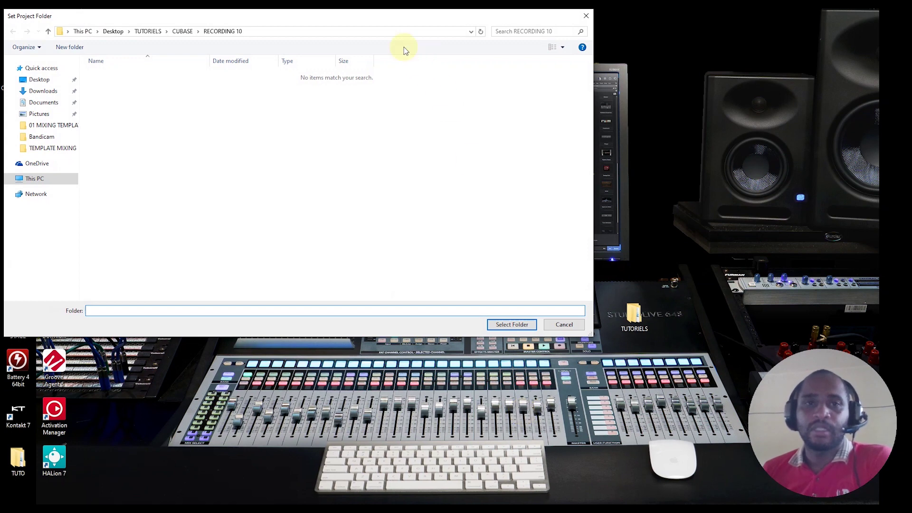
- Choose Desktop > TUTORIELS > CUBASE > RECORDING 10 as the new project's folder
left_click_drag(319, 18, 491, 62)
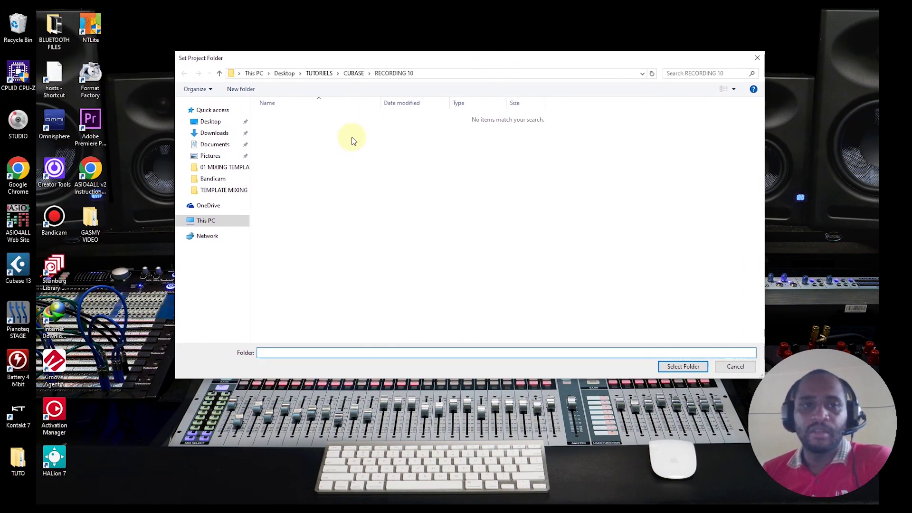
left_click(214, 123)
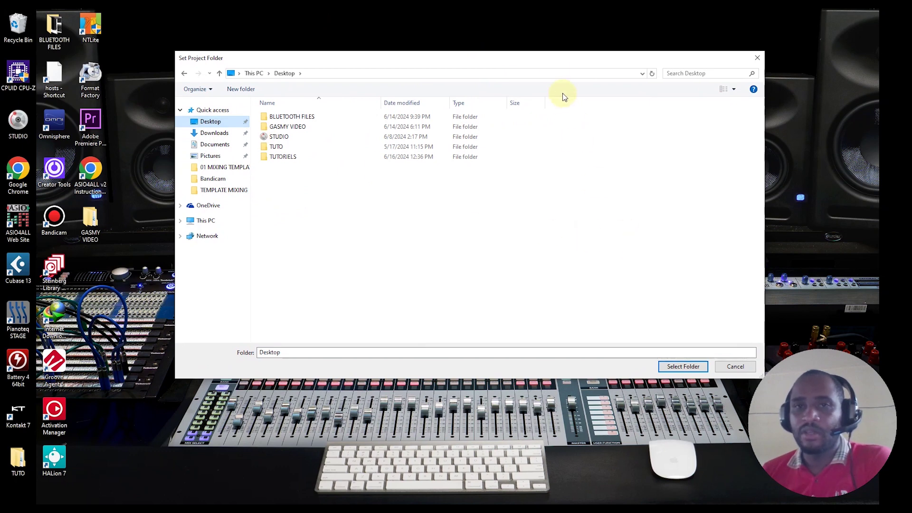
left_click(552, 62)
left_click_drag(515, 62, 328, 83)
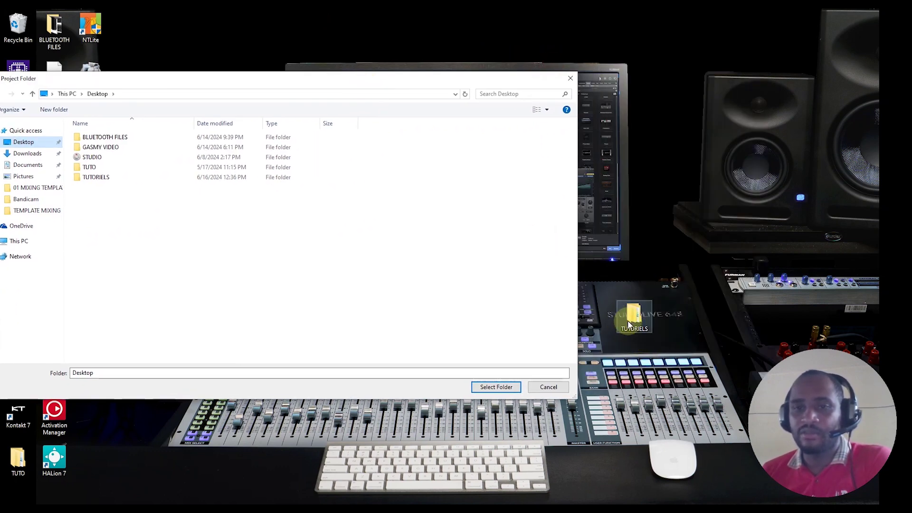
left_click_drag(275, 80, 444, 67)
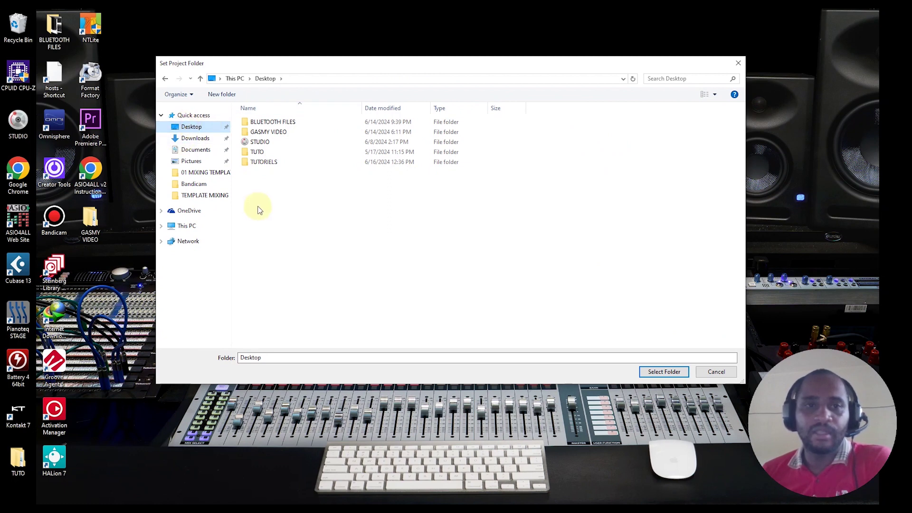
double_click(265, 162)
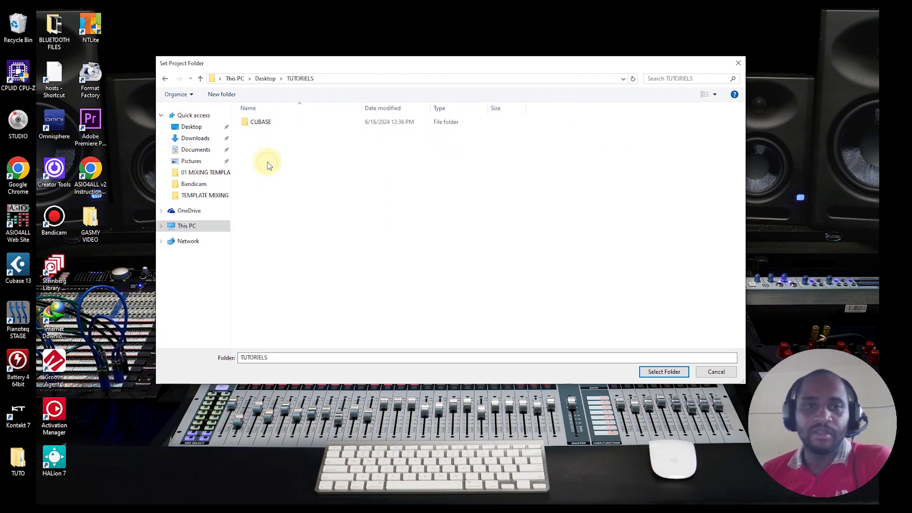
double_click(261, 122)
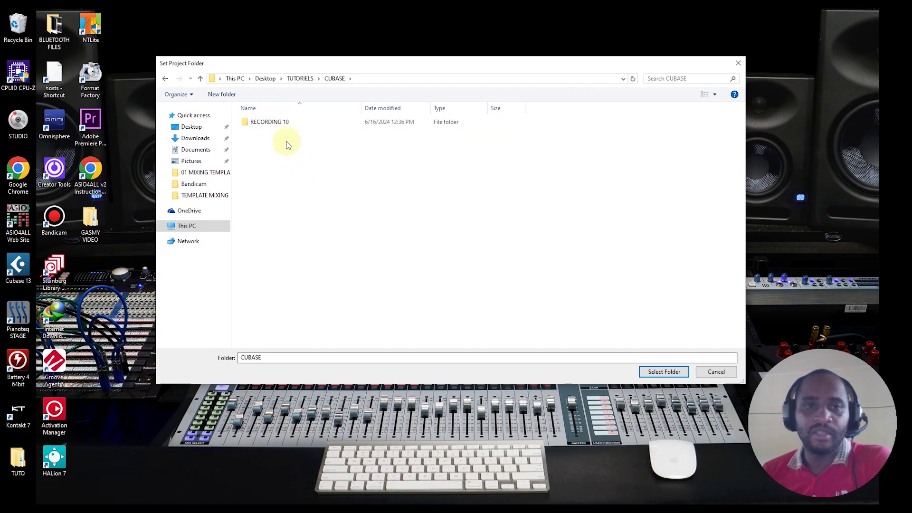
left_click(270, 124)
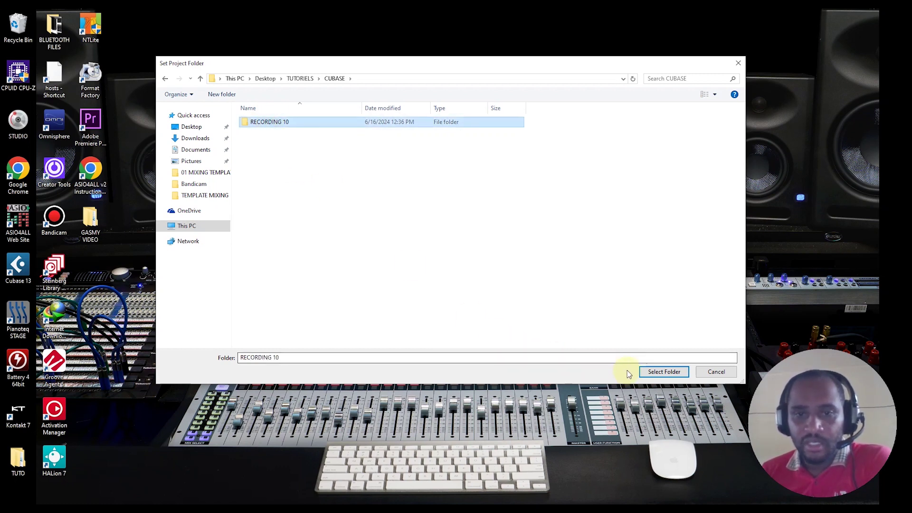
left_click(662, 374)
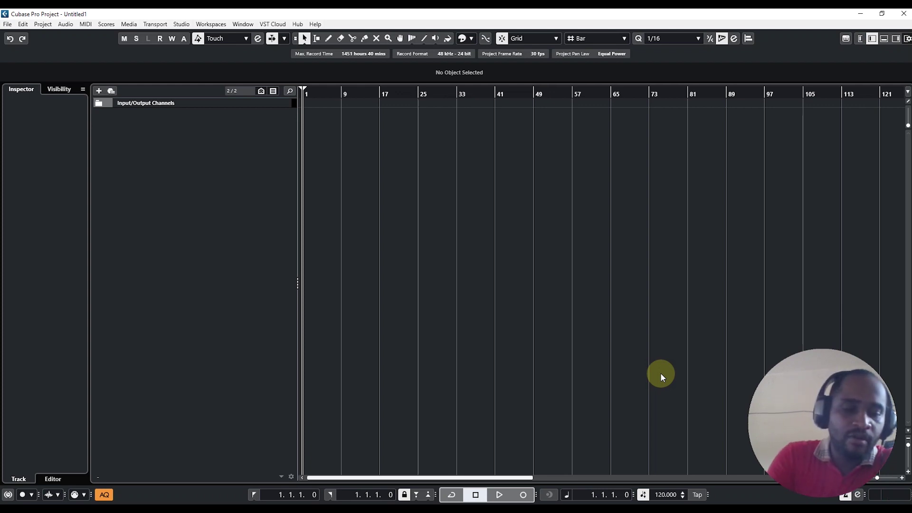
- Save the project as RECORDING 10 in the RECORDING 10 folder
key("ctrl+s")
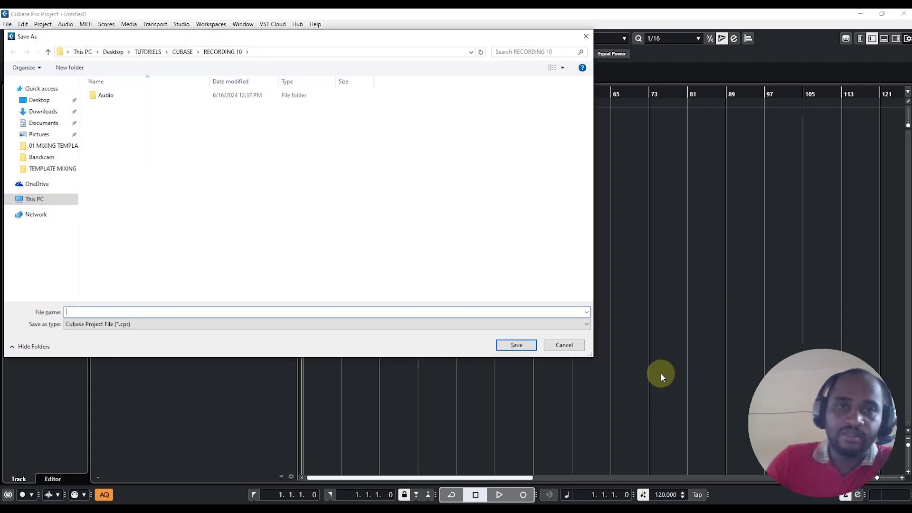
left_click_drag(267, 40, 423, 91)
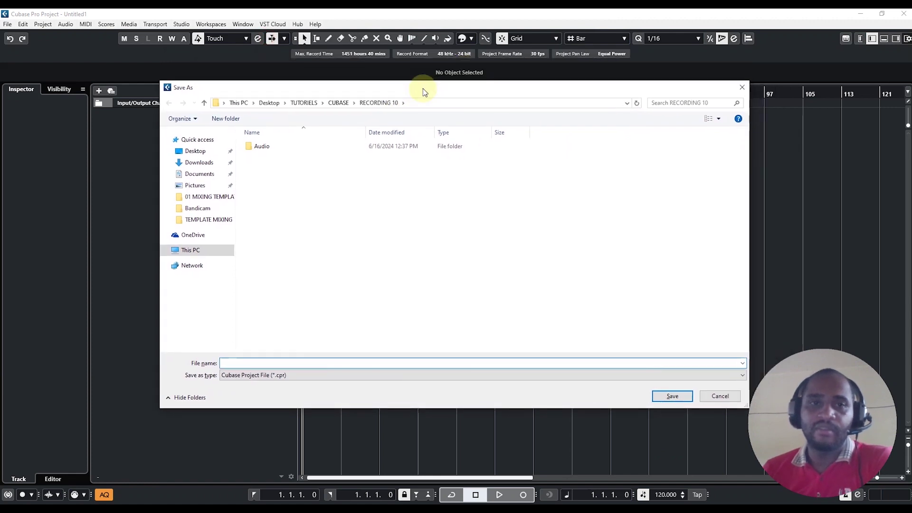
left_click(233, 363)
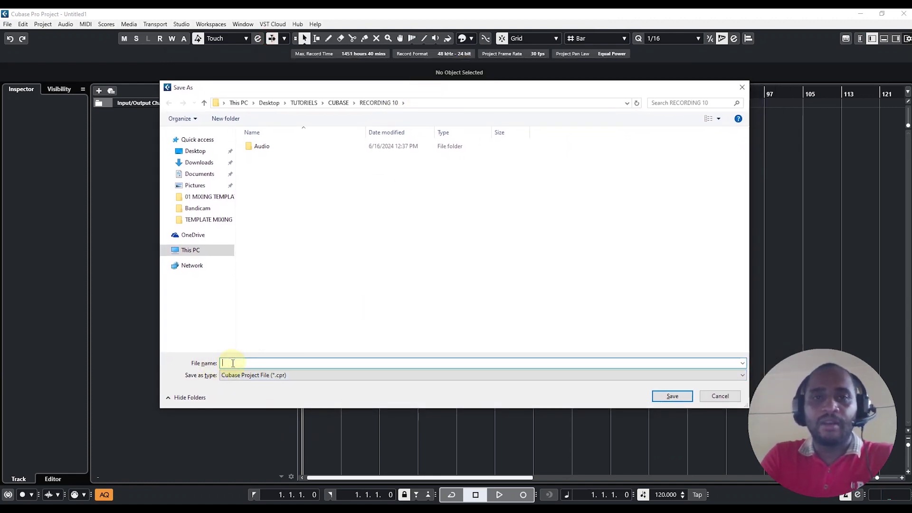
type("RE")
type("DING 10")
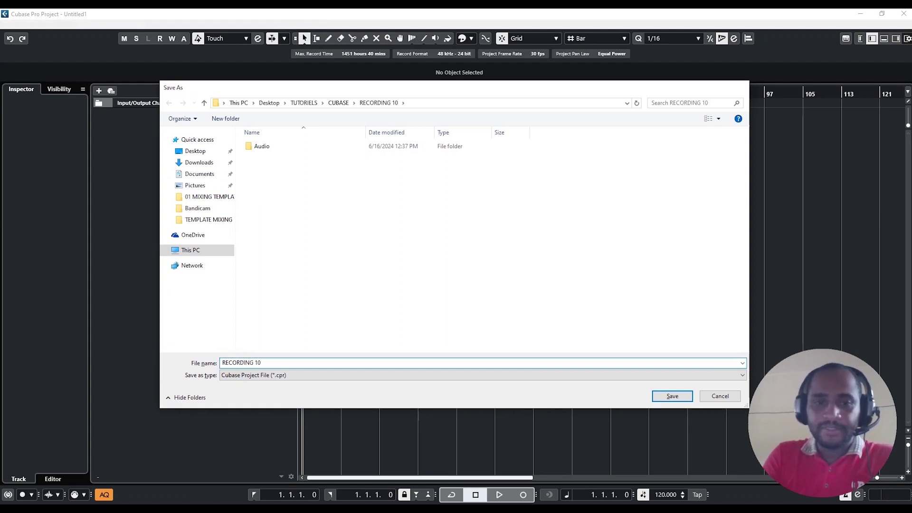
key("Return")
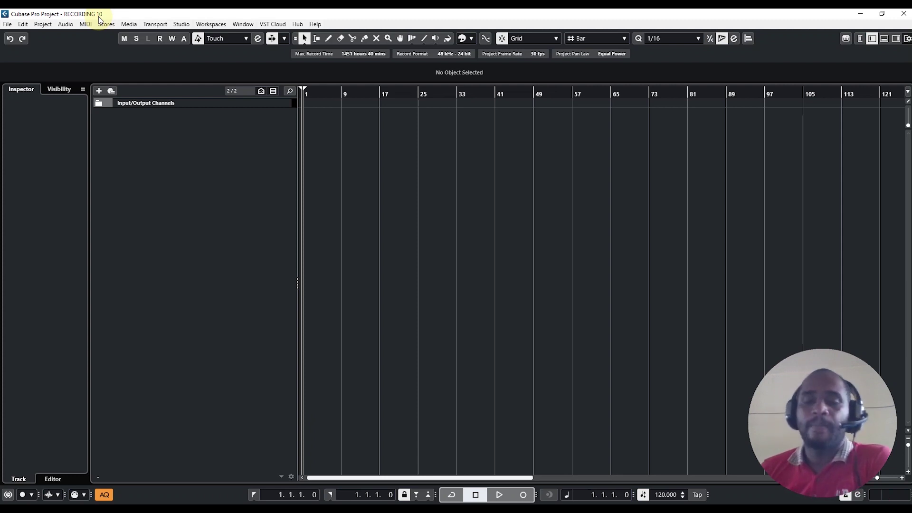
- Open the Generic Low Latency ASIO Driver's control panel from Studio Setup
left_click(182, 24)
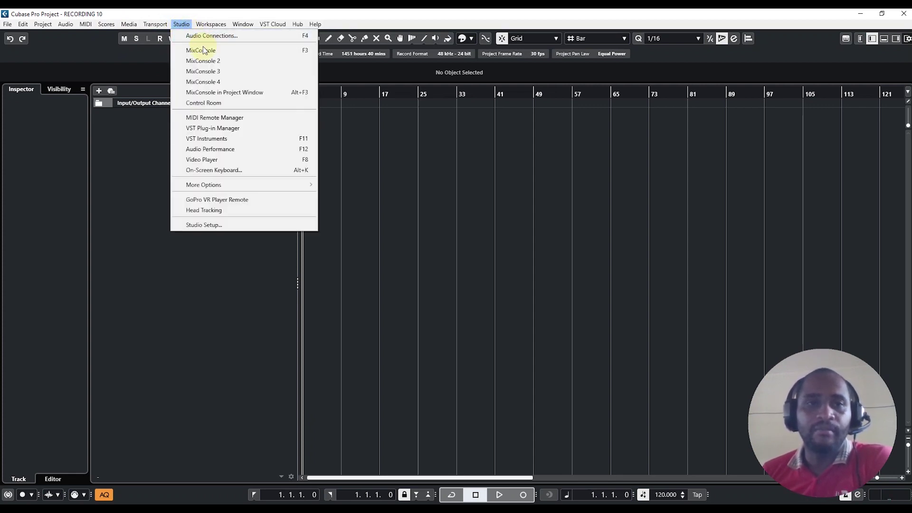
left_click(202, 226)
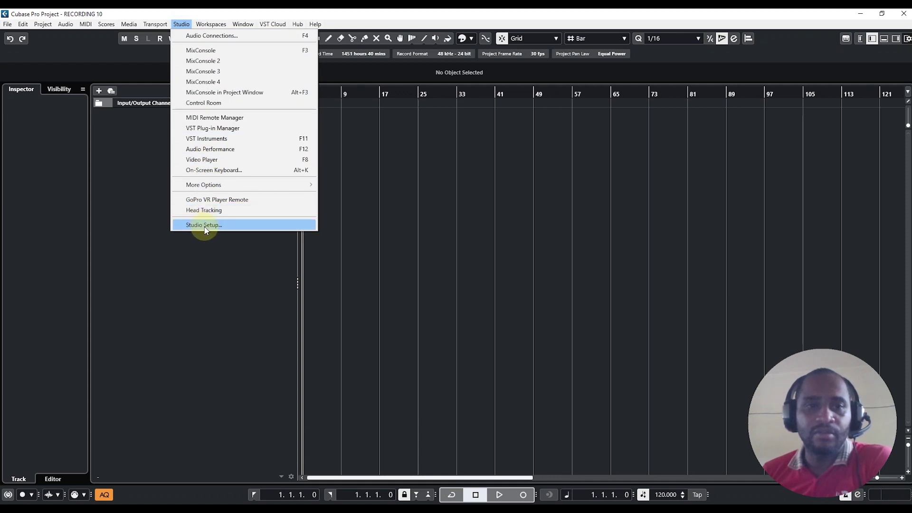
left_click(207, 228)
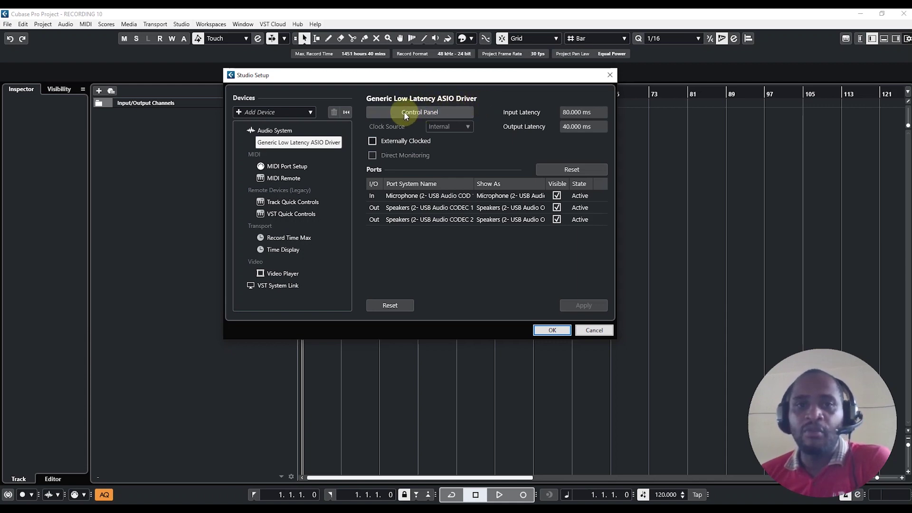
left_click(420, 117)
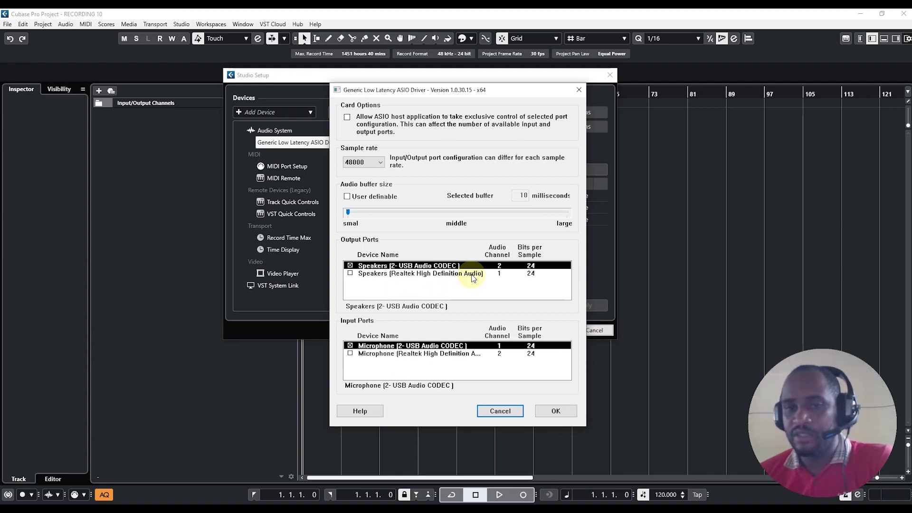
- Select Speakers (2- USB Audio CODEC) as the driver's output port and Microphone (2- USB Audio CODEC) as its input port, and accept the settings
left_click(351, 273)
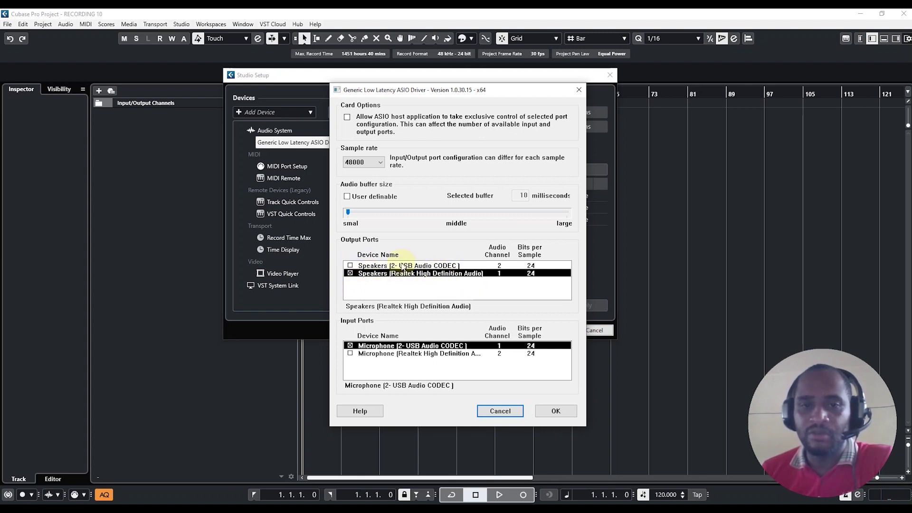
left_click(350, 265)
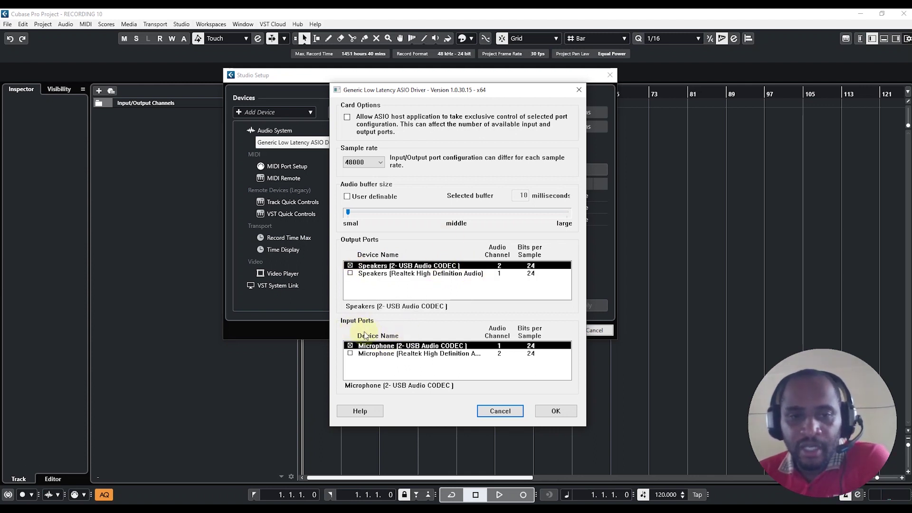
left_click(350, 354)
left_click(350, 347)
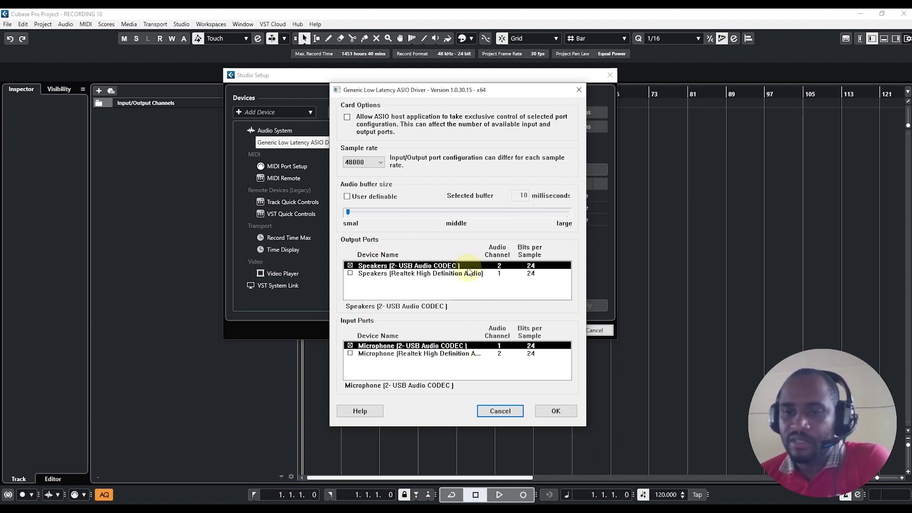
left_click(556, 412)
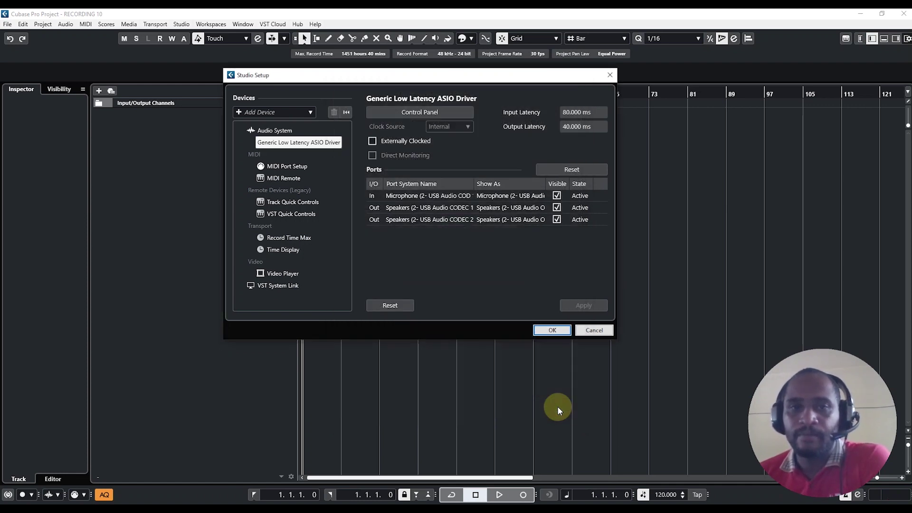
- Reset the Generic Low Latency ASIO Driver's port names and visibility, and accept the Studio Setup
left_click(575, 170)
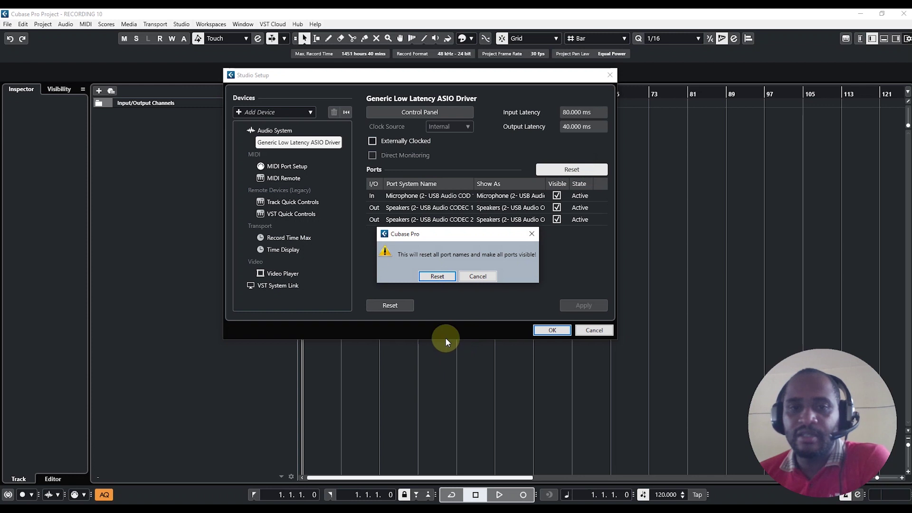
left_click(428, 279)
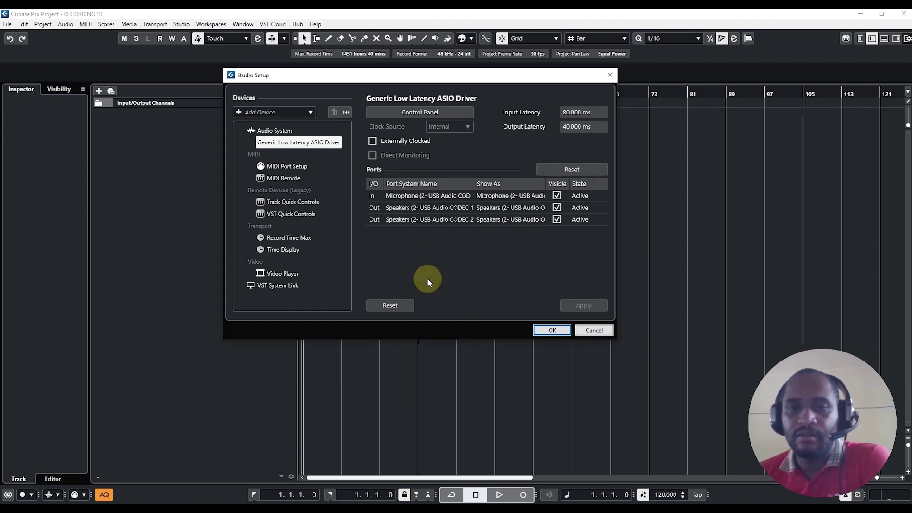
left_click(552, 330)
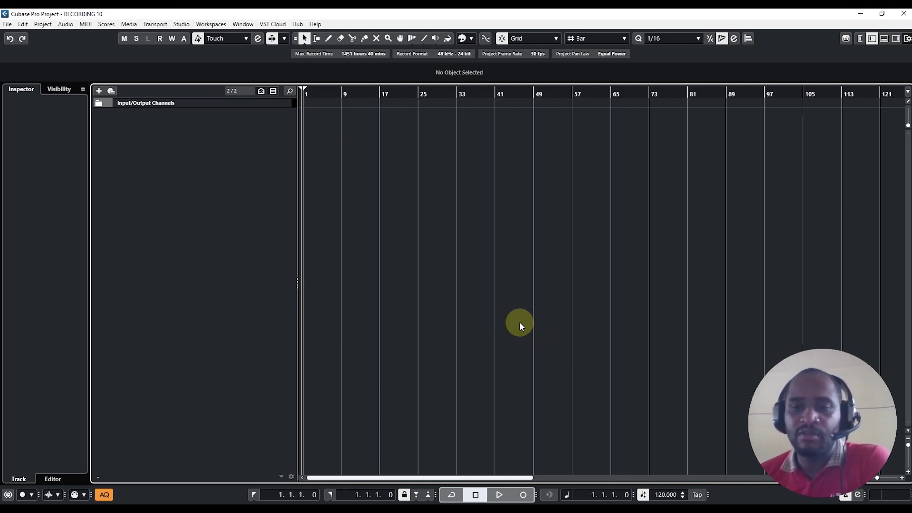
- Remove the default Stereo In input bus and Stereo Out output bus from the Audio Connections
left_click(180, 24)
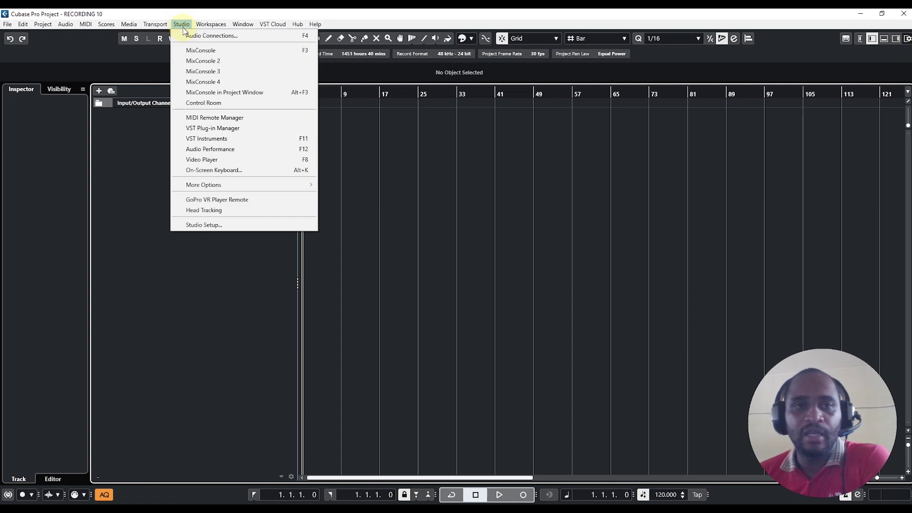
left_click(259, 37)
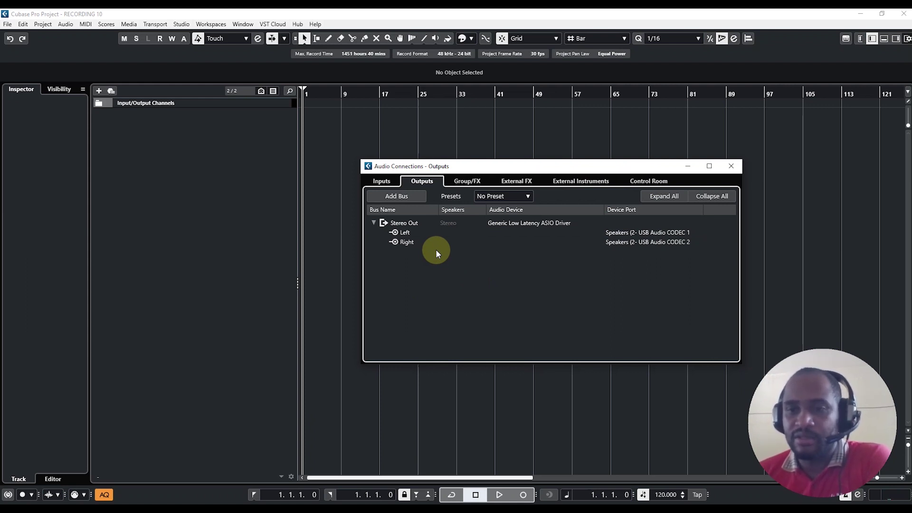
left_click(385, 182)
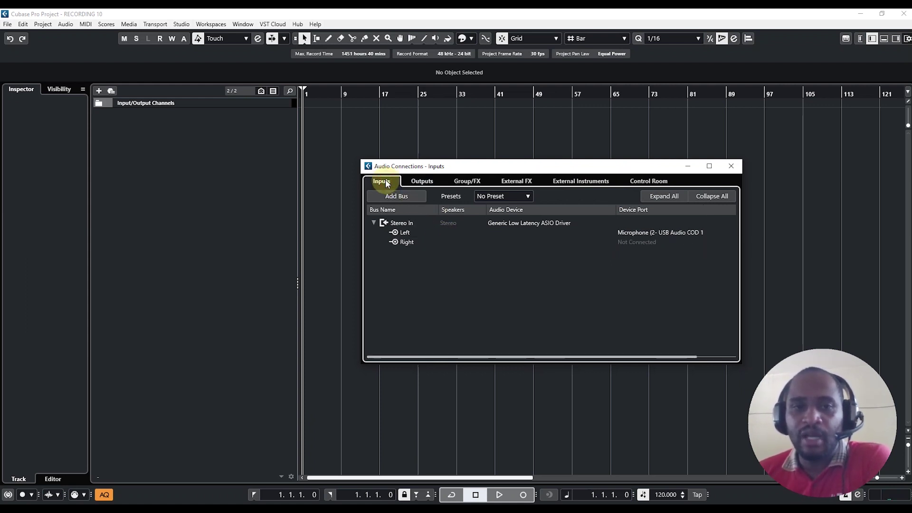
right_click(396, 227)
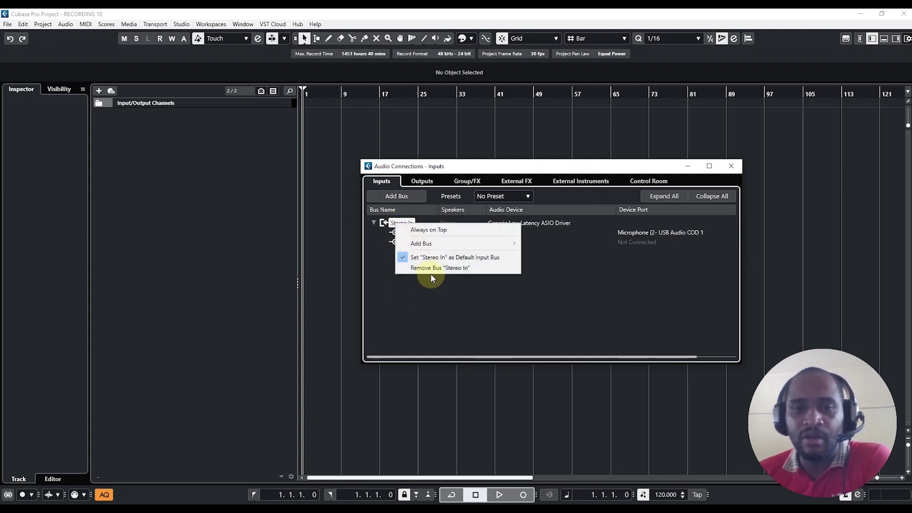
left_click(431, 268)
left_click(426, 182)
right_click(399, 224)
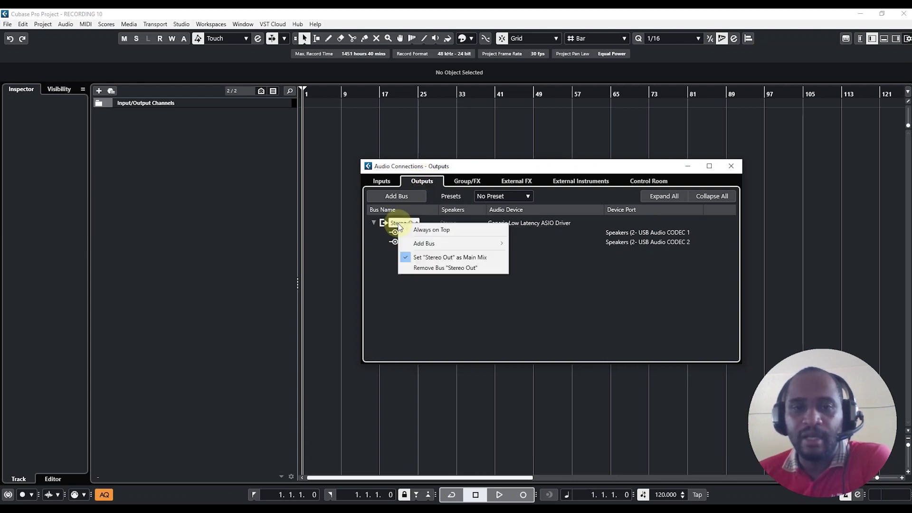
left_click(426, 268)
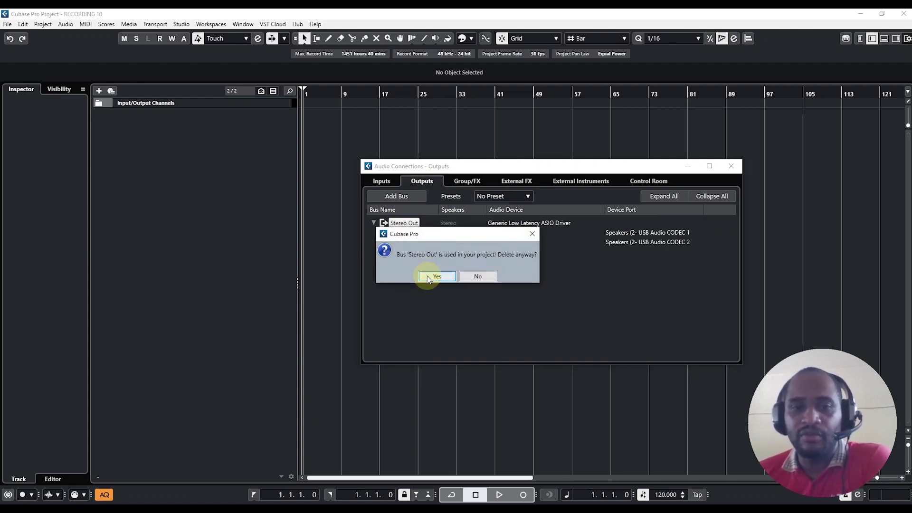
left_click(427, 276)
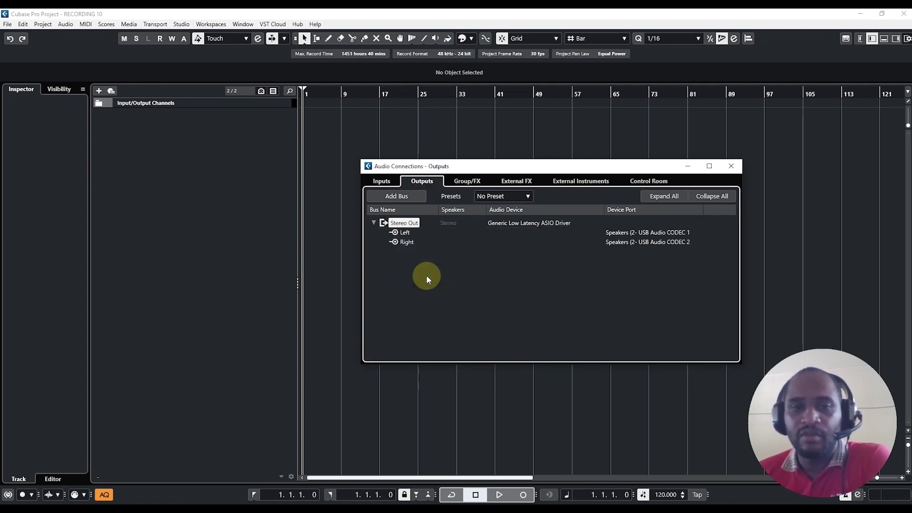
- Add one input bus named MIC with the Mono configuration
left_click(384, 182)
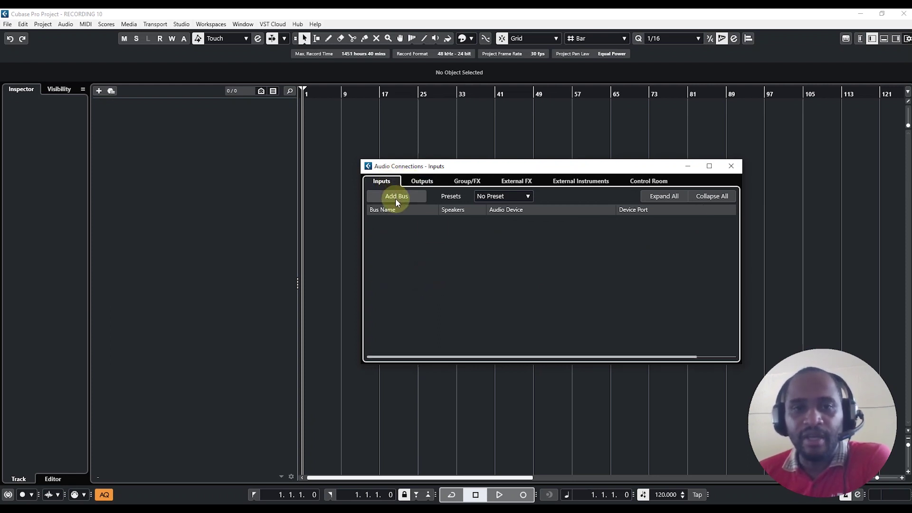
left_click(396, 197)
left_click_drag(405, 204, 508, 217)
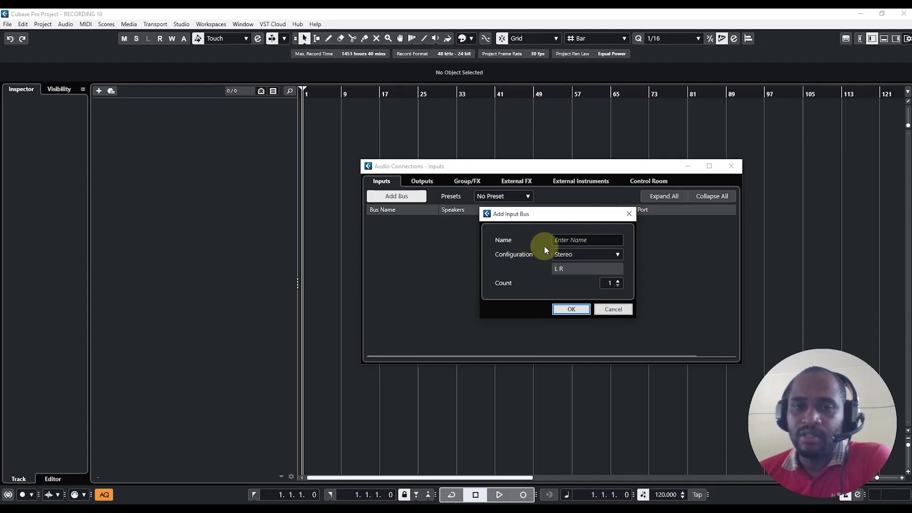
double_click(576, 240)
key("BackSpace")
type("MIC")
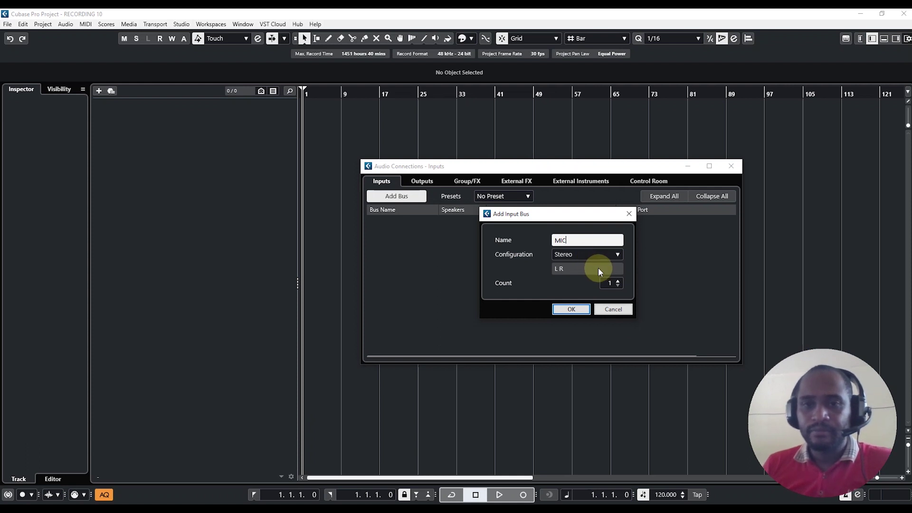
left_click(581, 253)
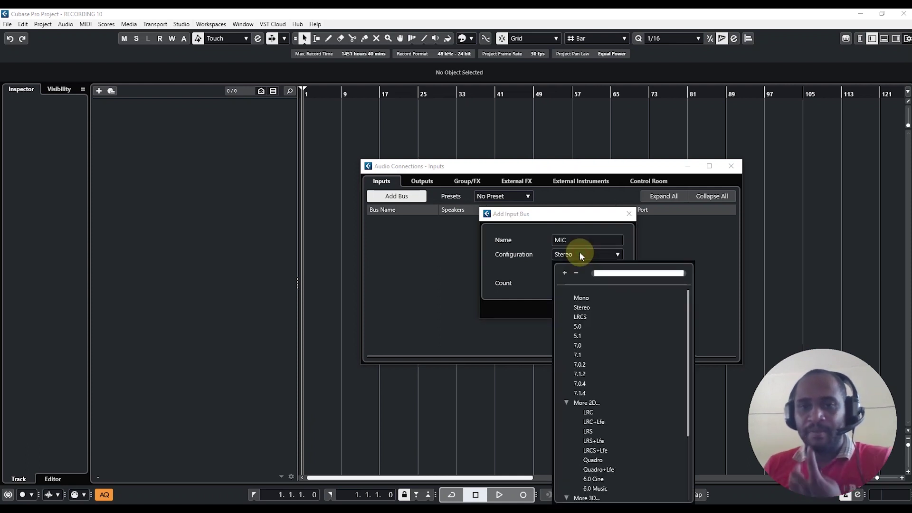
left_click(594, 299)
left_click(573, 310)
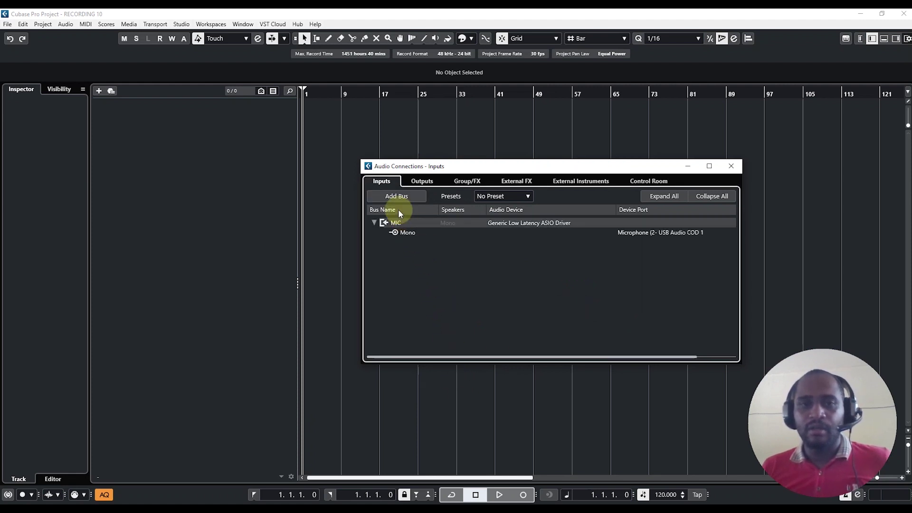
- Add a second input bus named LINE with the Mono configuration
left_click(395, 196)
left_click(575, 241)
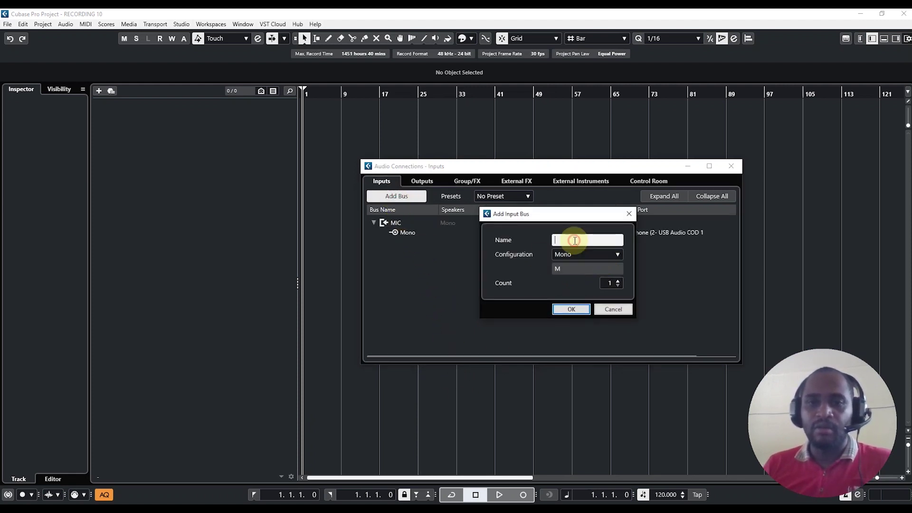
type("LINE")
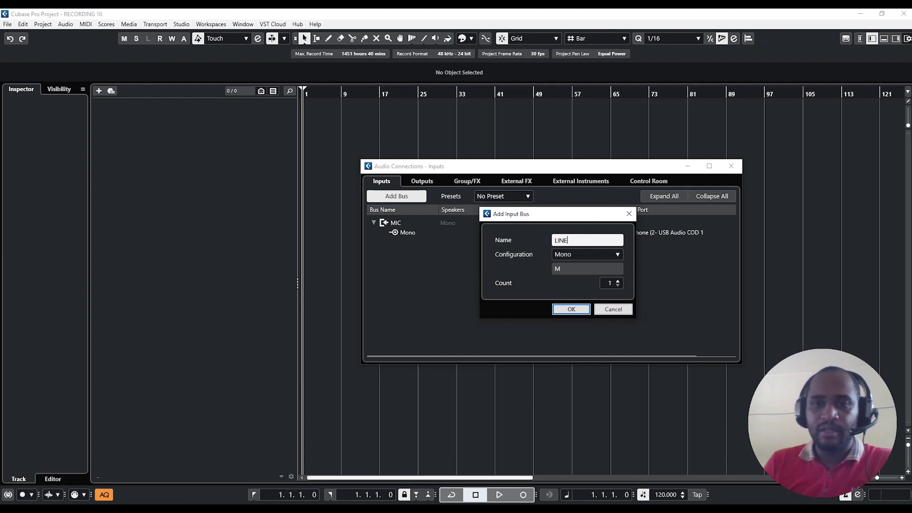
left_click(564, 254)
left_click(564, 252)
left_click(571, 309)
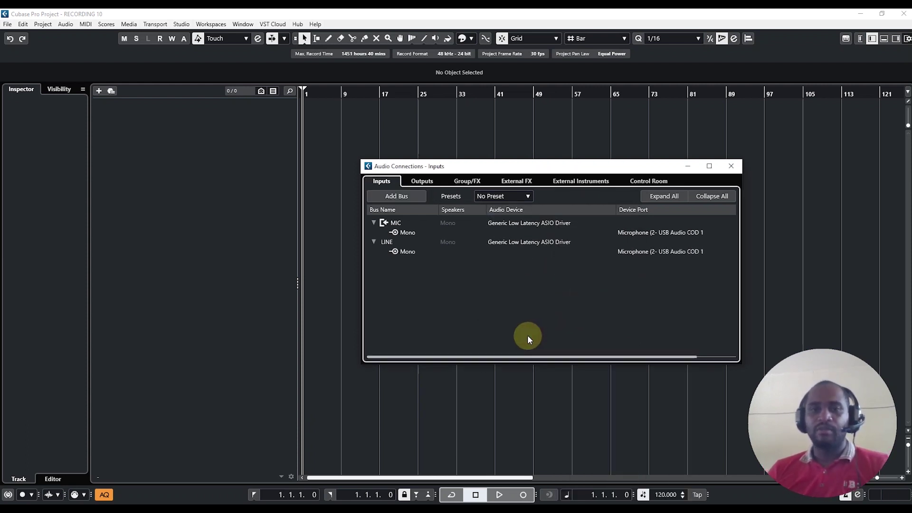
- Assign the MIC bus to the Generic Low Latency ASIO Driver and the Microphone (2- USB Audio COD 1 port
left_click(515, 226)
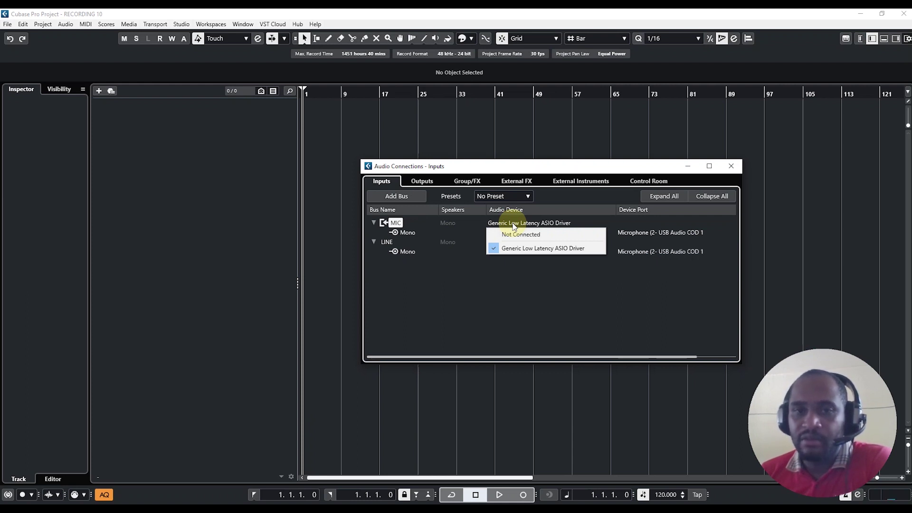
left_click(532, 249)
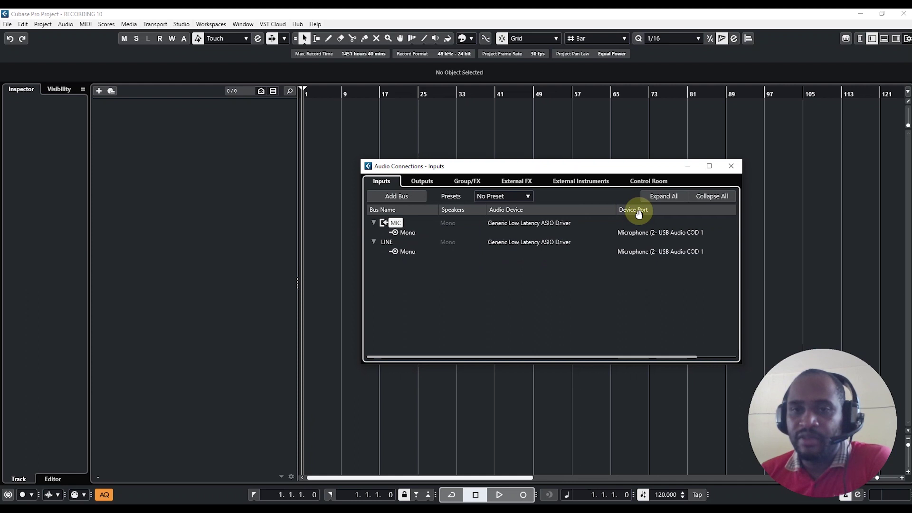
left_click(642, 232)
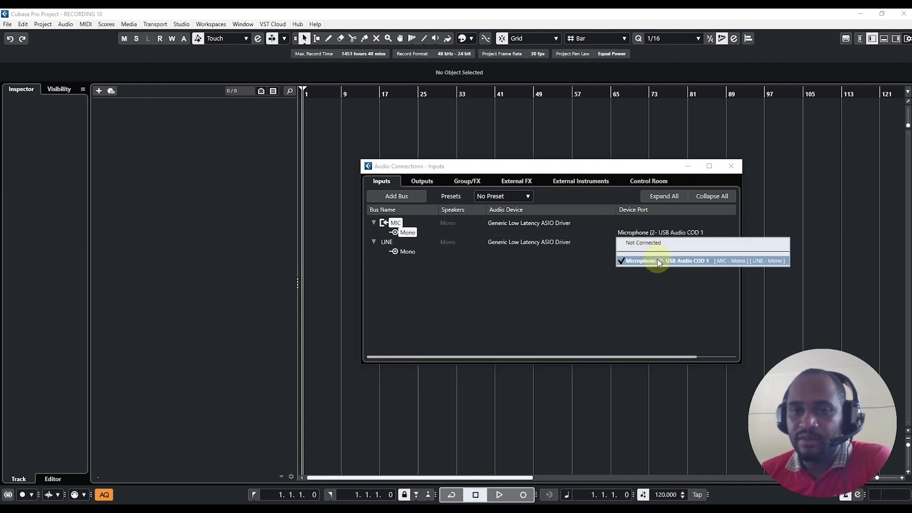
left_click(627, 263)
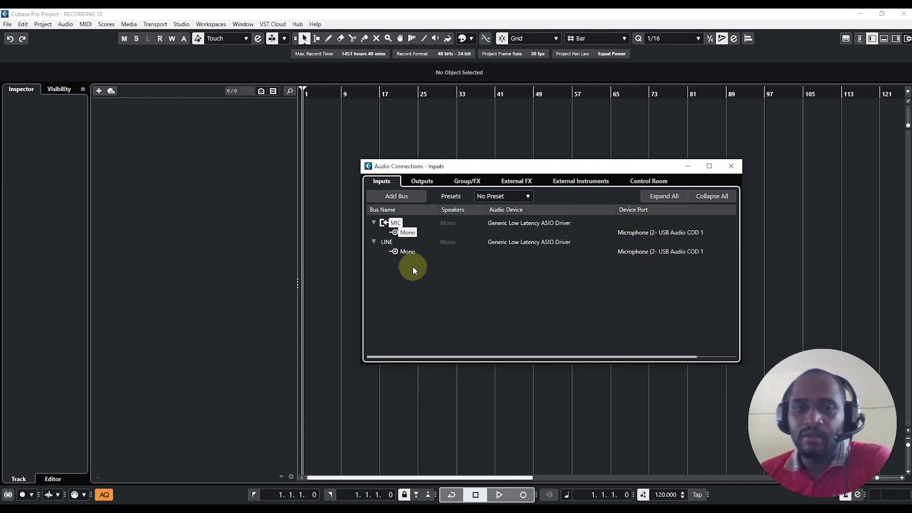
- Assign the LINE bus to the Generic Low Latency ASIO Driver and the Microphone (2- USB Audio COD 1 port
left_click(387, 243)
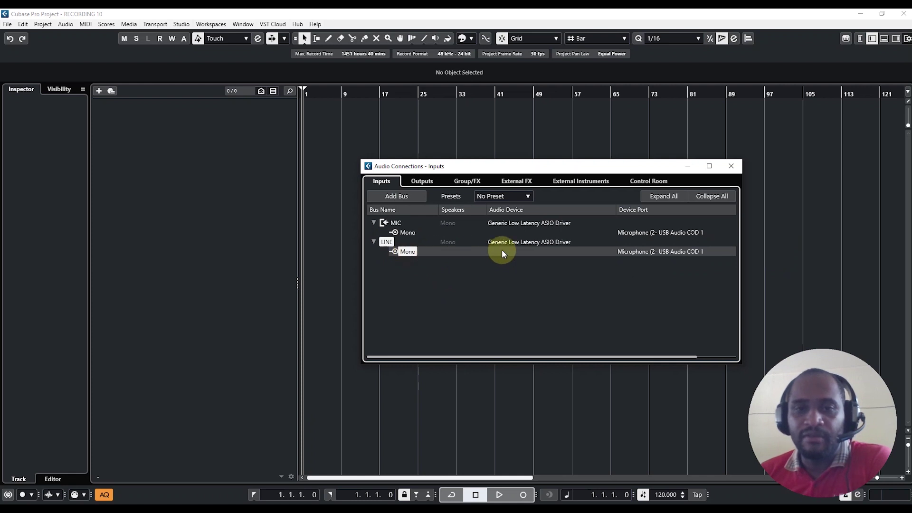
left_click(527, 243)
left_click(546, 267)
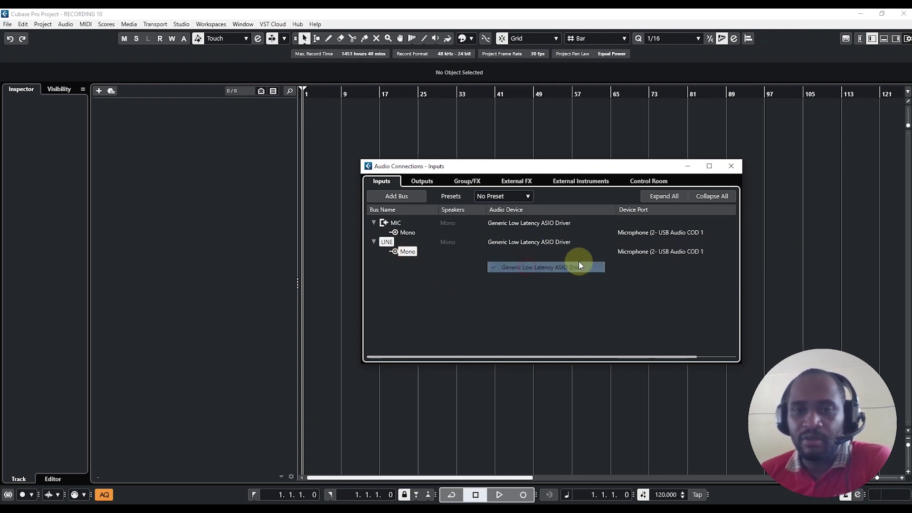
left_click(650, 252)
left_click(656, 280)
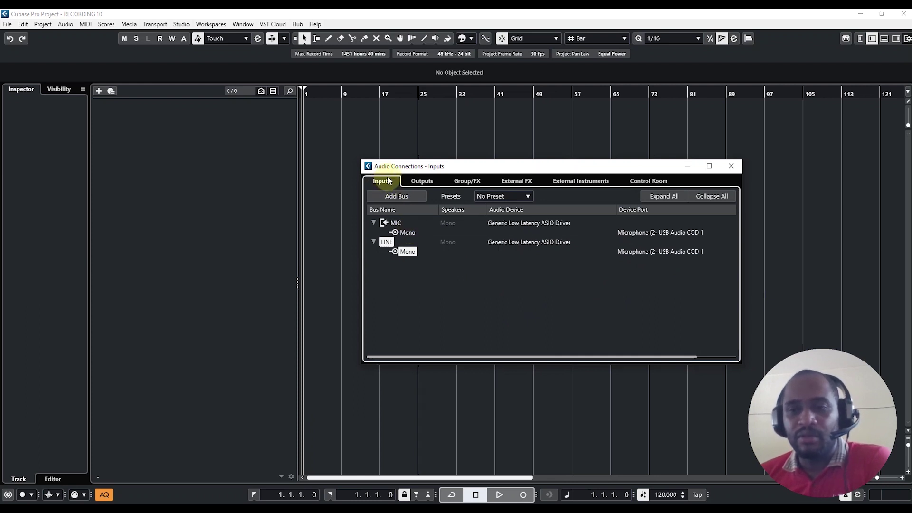
- Add one output bus named MASTERS OUT with the Stereo configuration
left_click(424, 182)
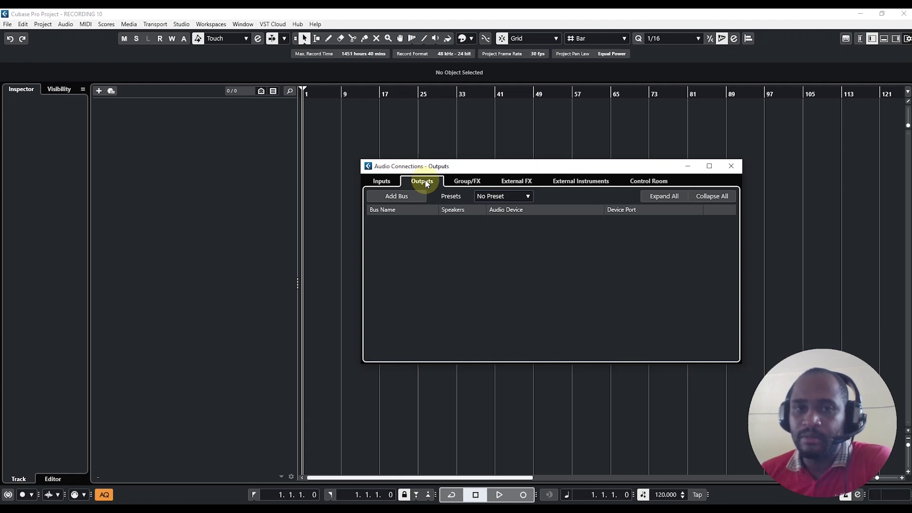
left_click(396, 197)
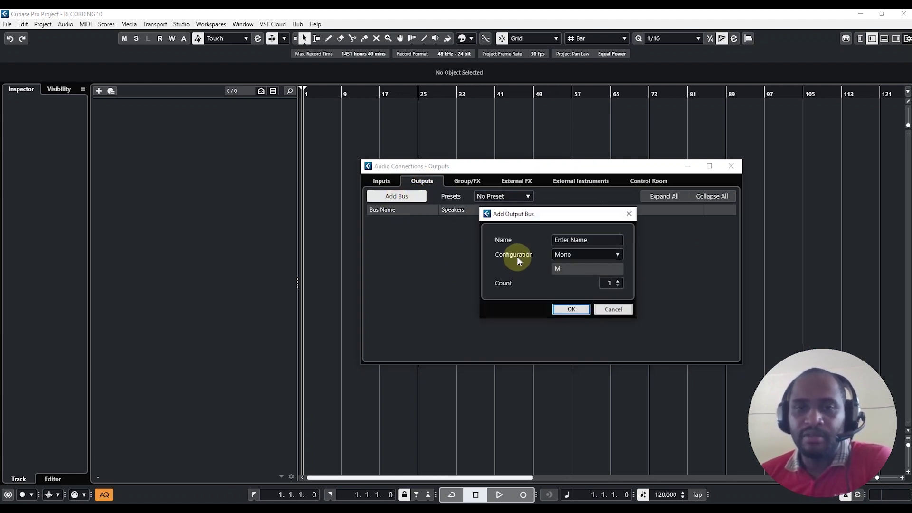
left_click(553, 244)
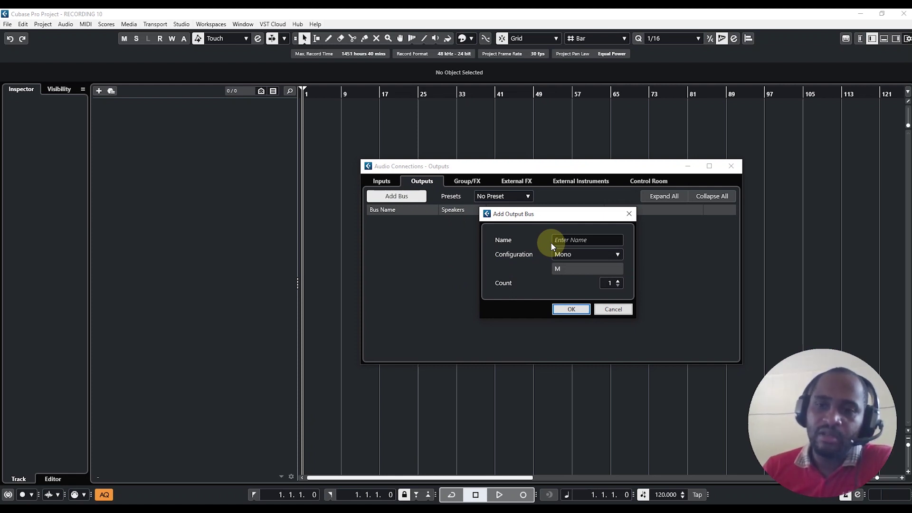
left_click(561, 241)
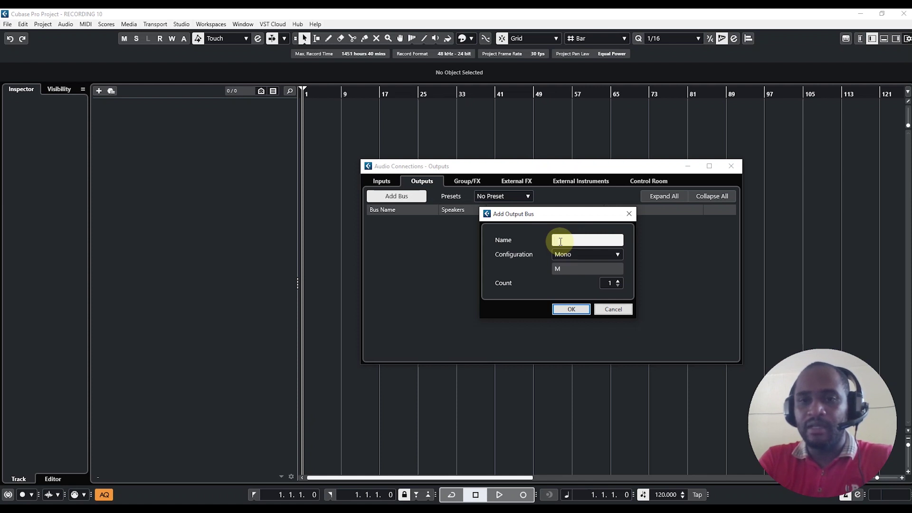
type("MASTER")
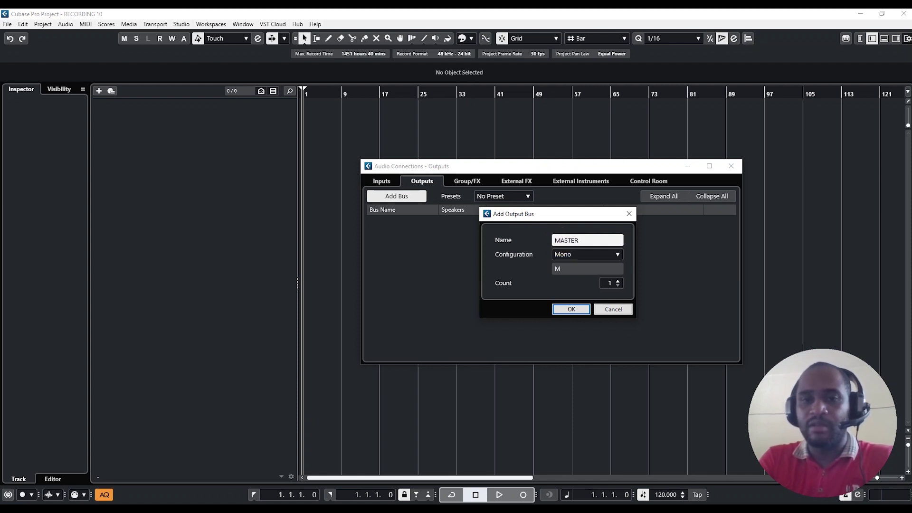
type("S")
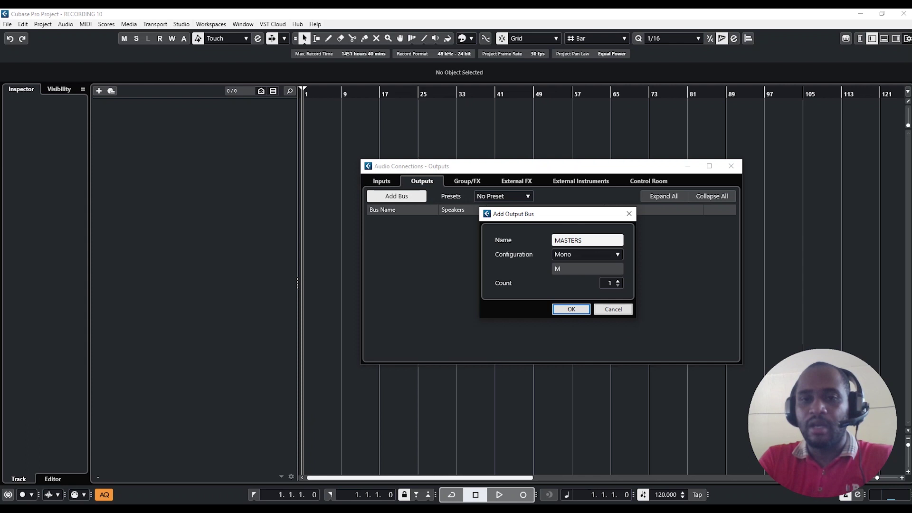
type(" OUT")
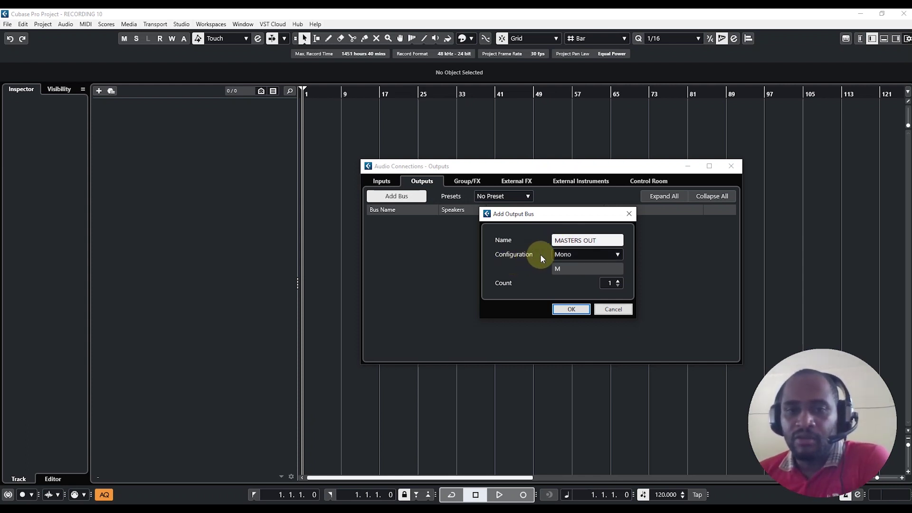
left_click(568, 256)
left_click(580, 308)
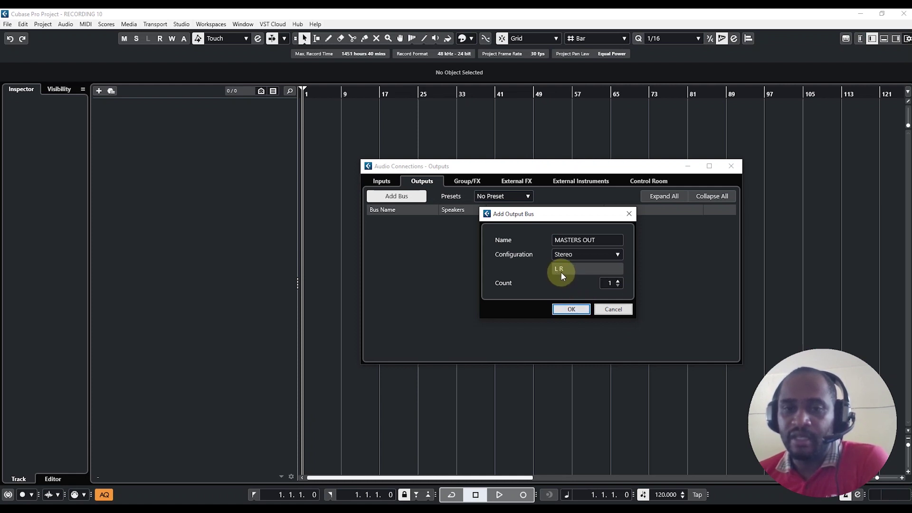
left_click(572, 309)
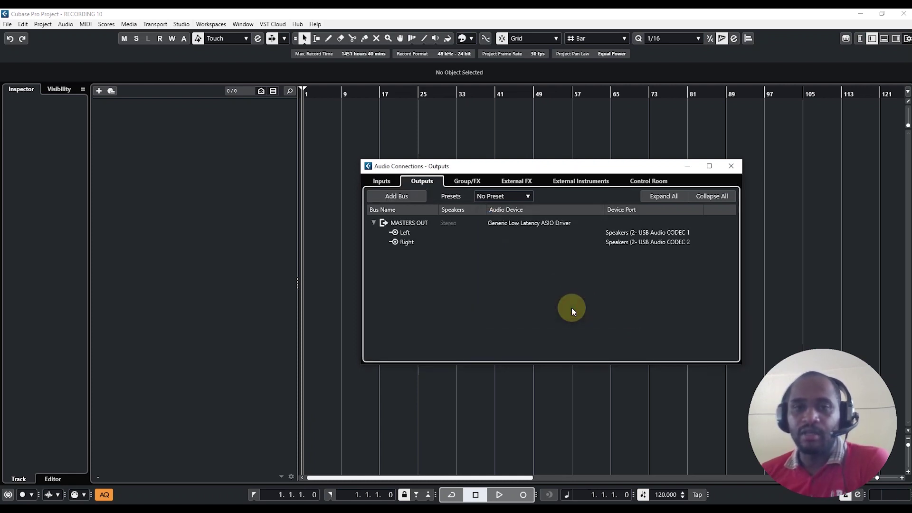
- Assign the MASTERS OUT bus to the Generic Low Latency ASIO Driver, check its left and right speaker ports, and close the audio connections
left_click(511, 224)
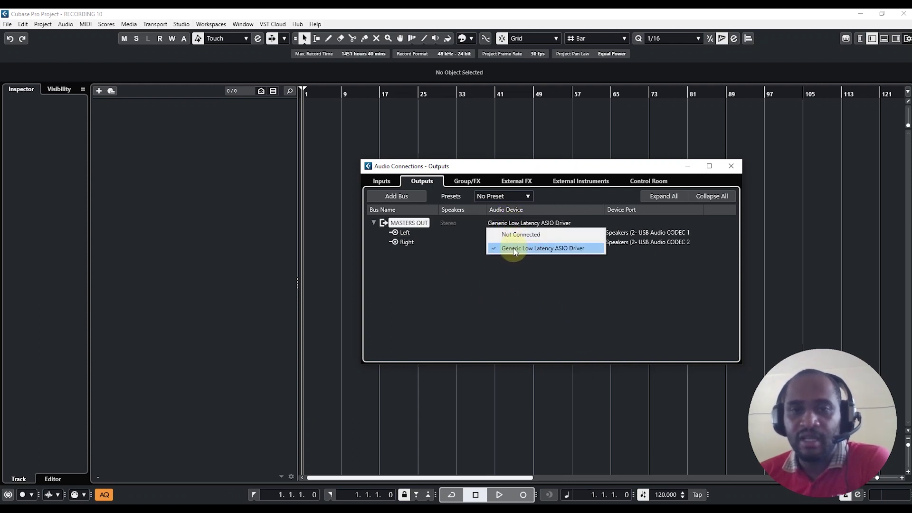
left_click(518, 250)
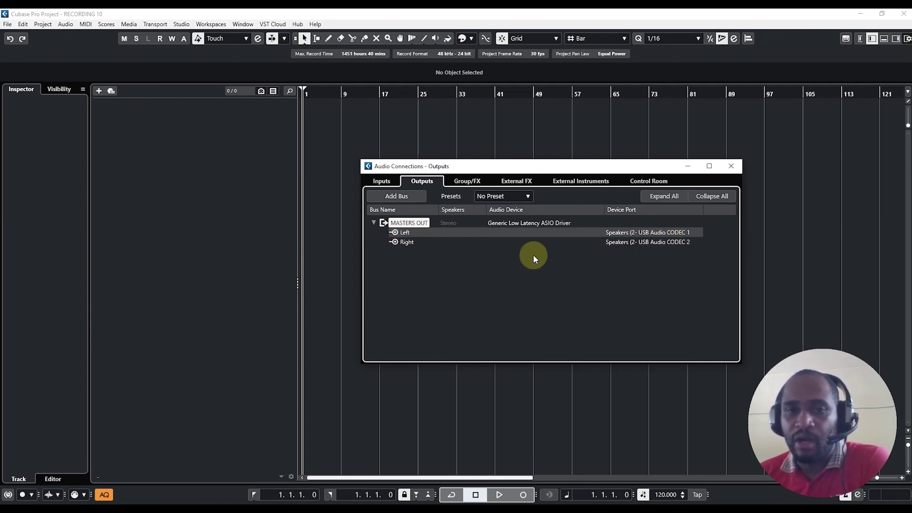
left_click(628, 244)
left_click(629, 237)
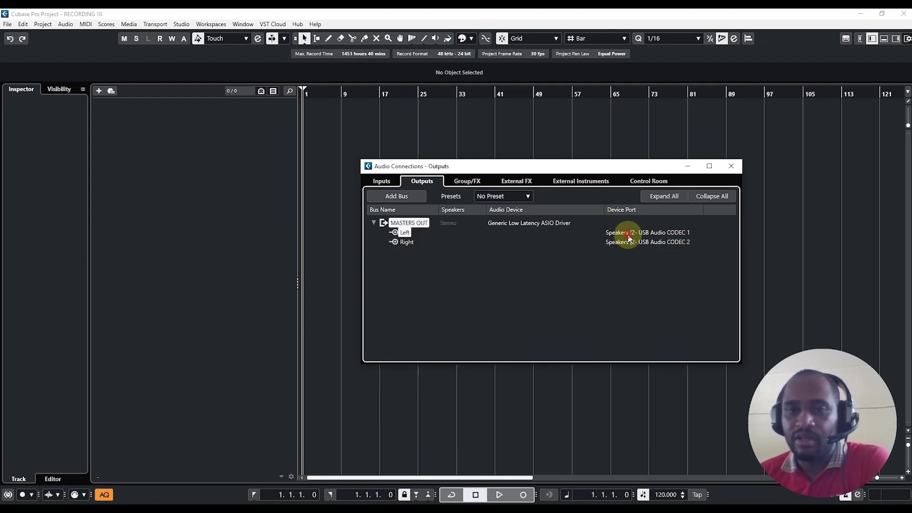
left_click(732, 166)
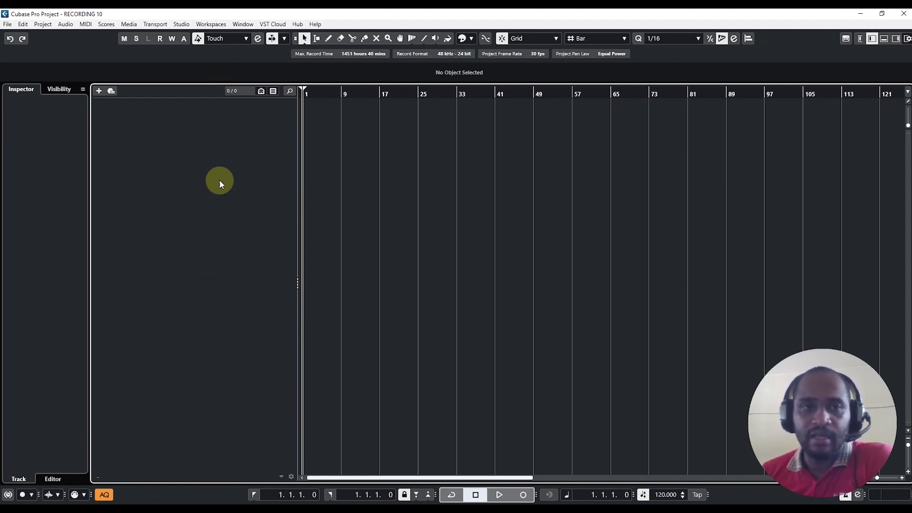
- Start adding audio tracks with MIC as the input, the Mono configuration and MASTERS OUT as the output
right_click(242, 136)
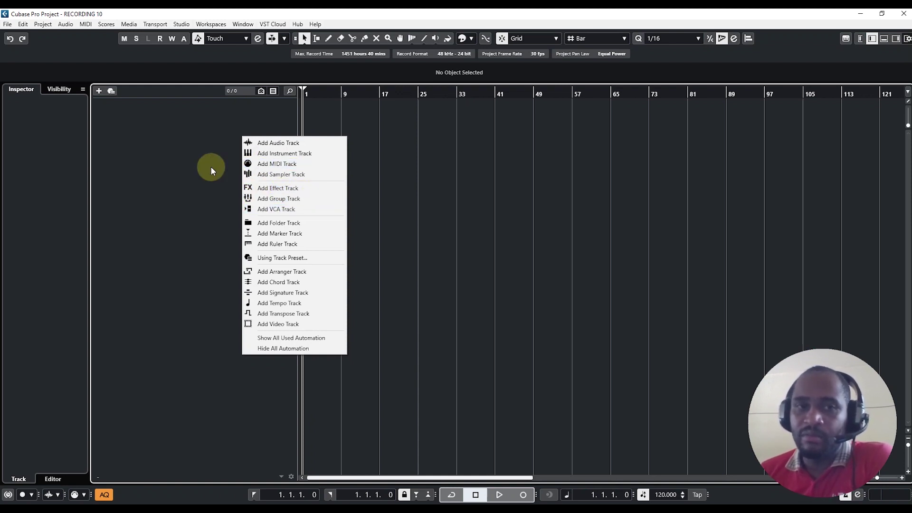
left_click(292, 144)
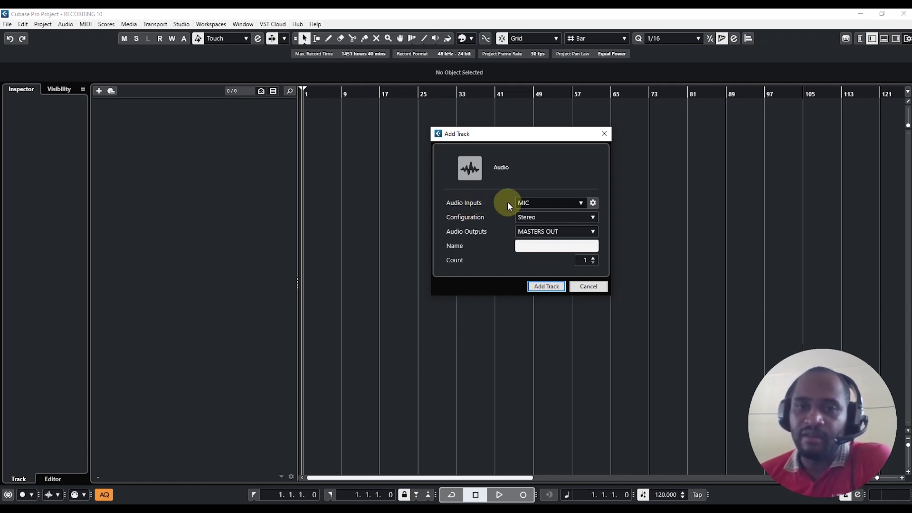
left_click(529, 203)
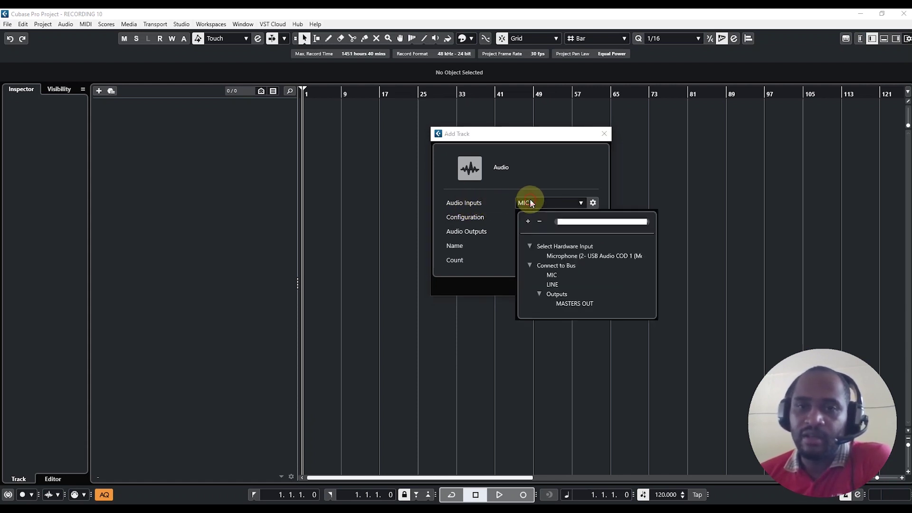
left_click(551, 276)
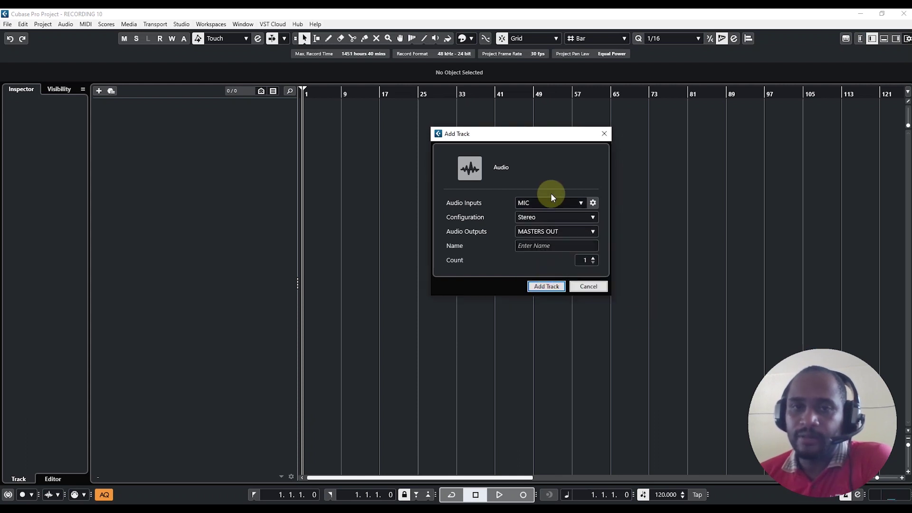
left_click(528, 220)
left_click(548, 260)
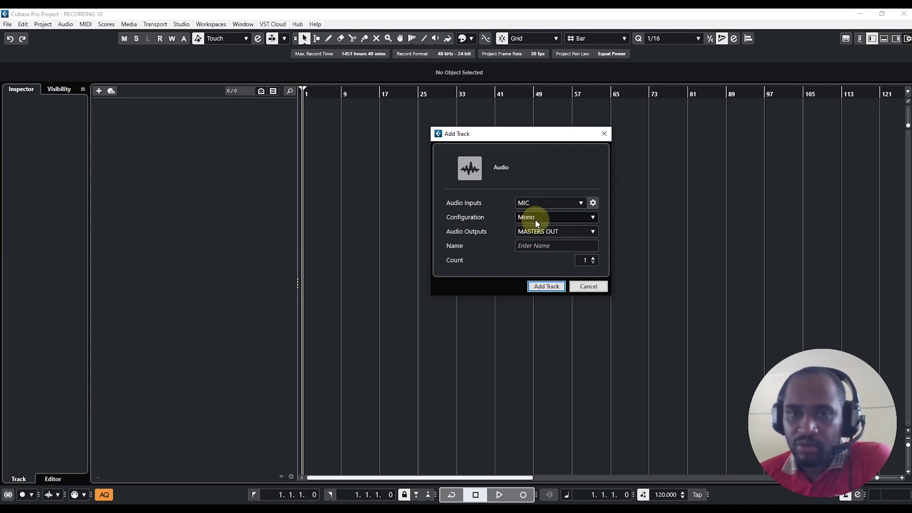
left_click(530, 232)
left_click(550, 233)
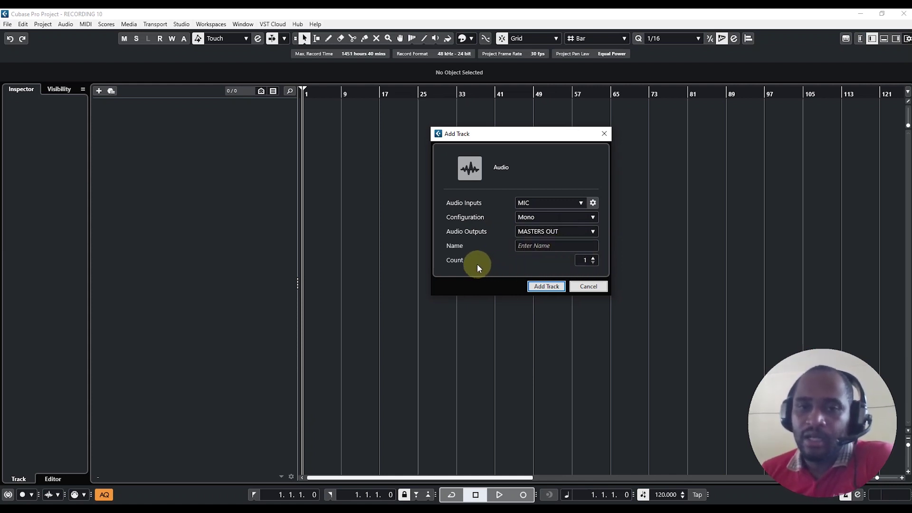
- Set the track count to 10 and create the audio tracks
left_click(594, 259)
left_click(594, 259)
left_click(594, 259)
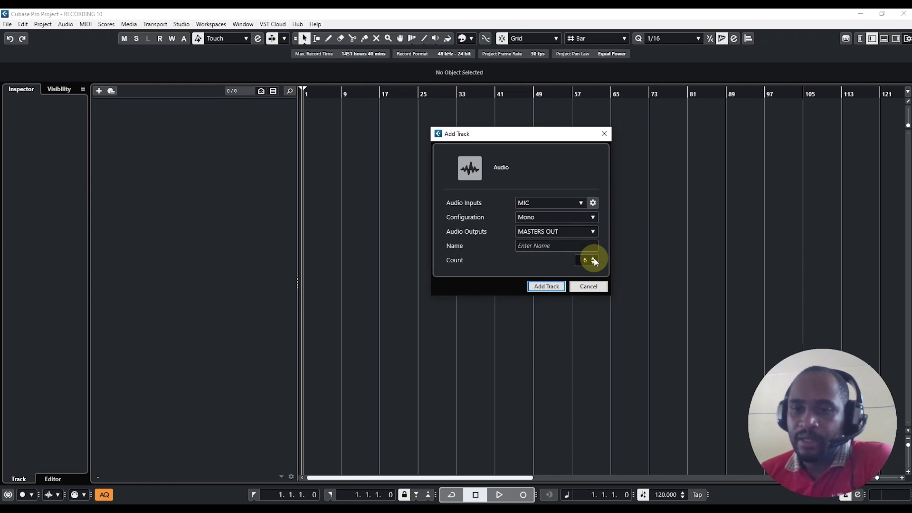
left_click(594, 259)
left_click(594, 259)
left_click(594, 259)
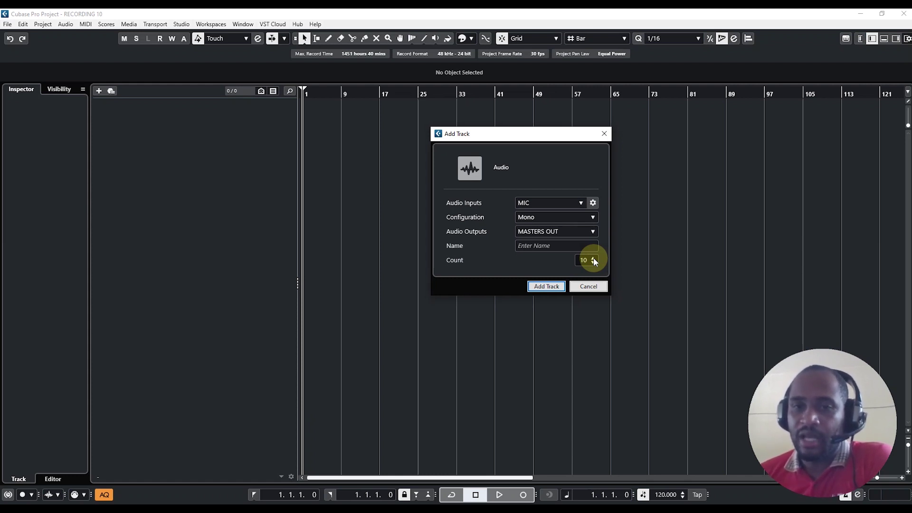
left_click(550, 286)
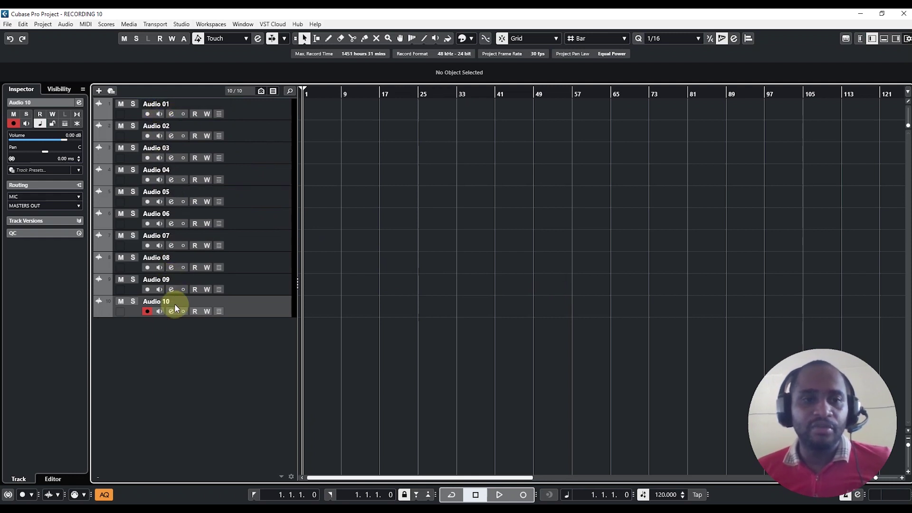
- Rename the tracks Audio 01 and Audio 02 as LEAD 1 and LEAD 2
double_click(160, 105)
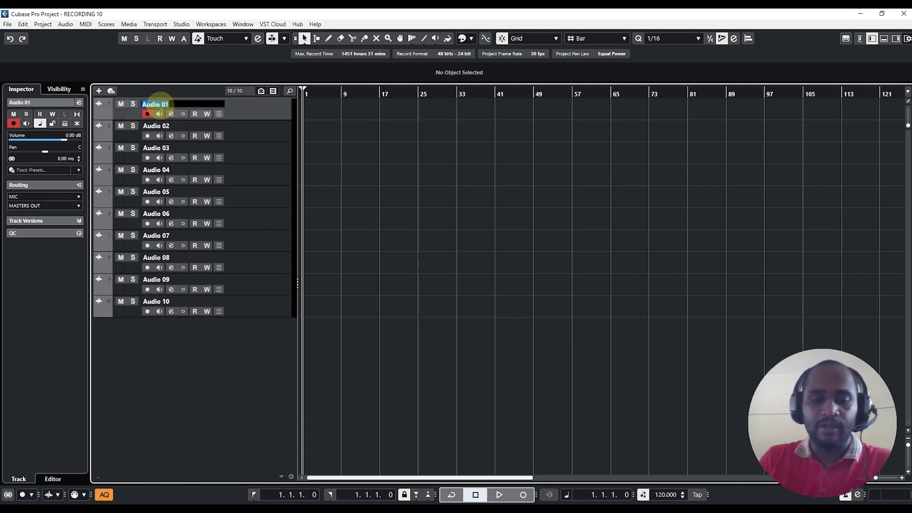
type("LEAD 1")
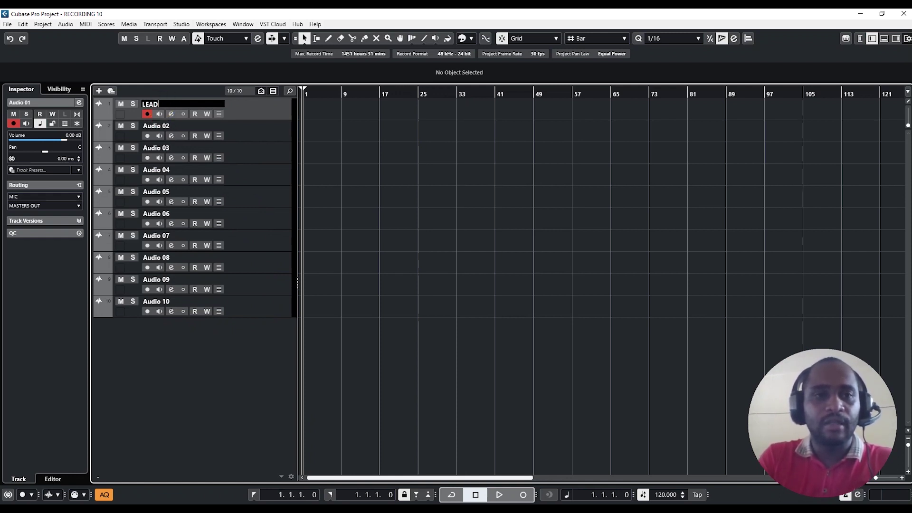
key("Return")
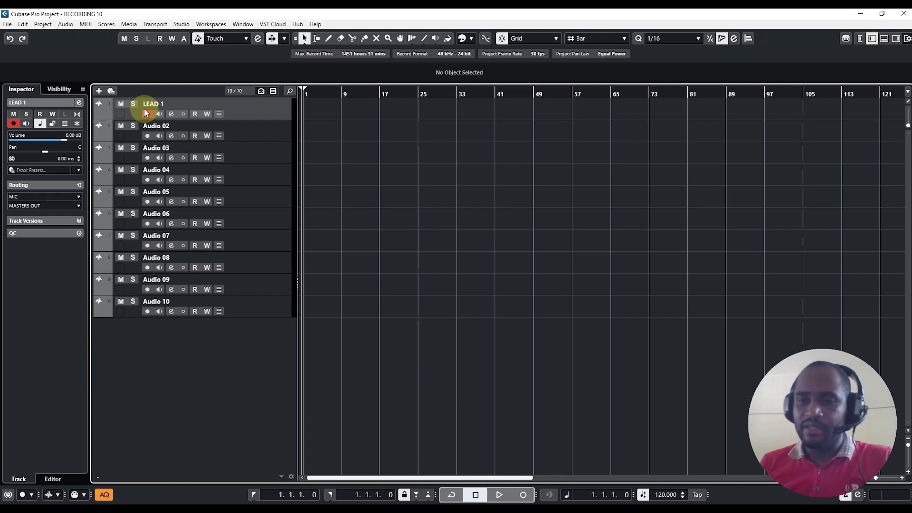
double_click(156, 126)
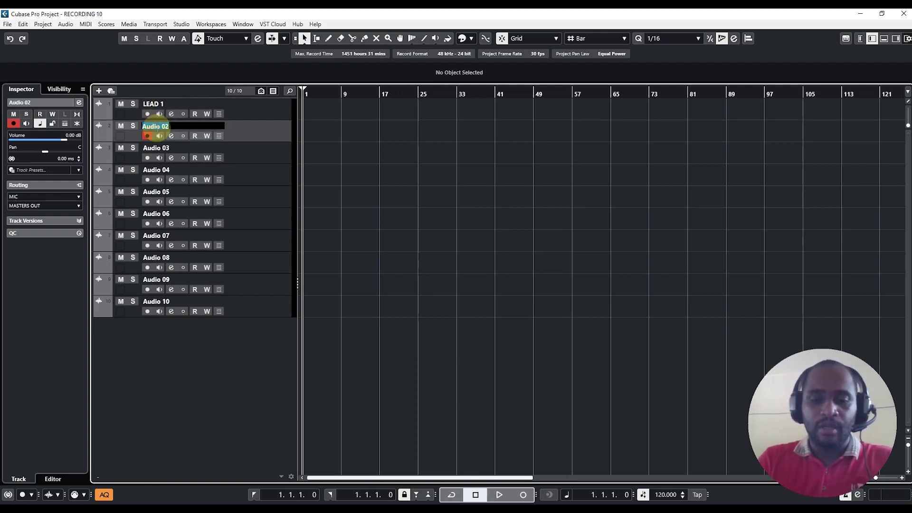
type("LEAD 2")
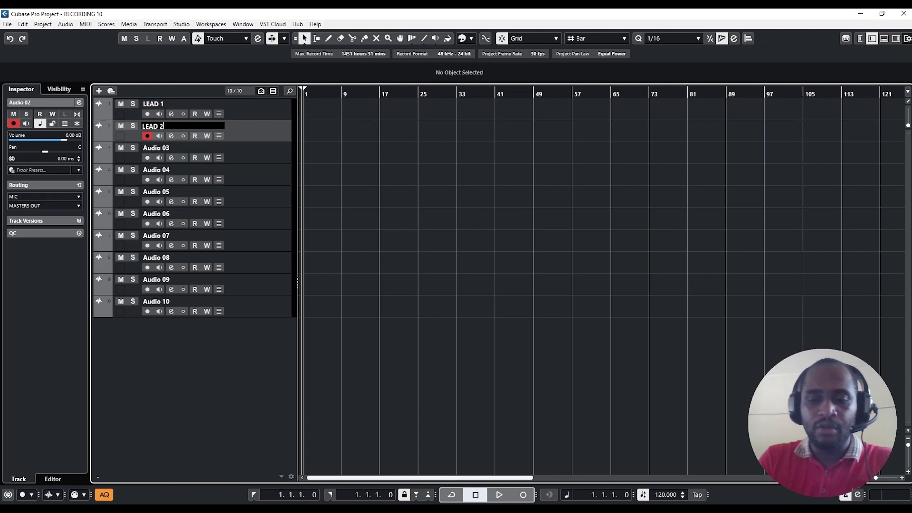
key("Return")
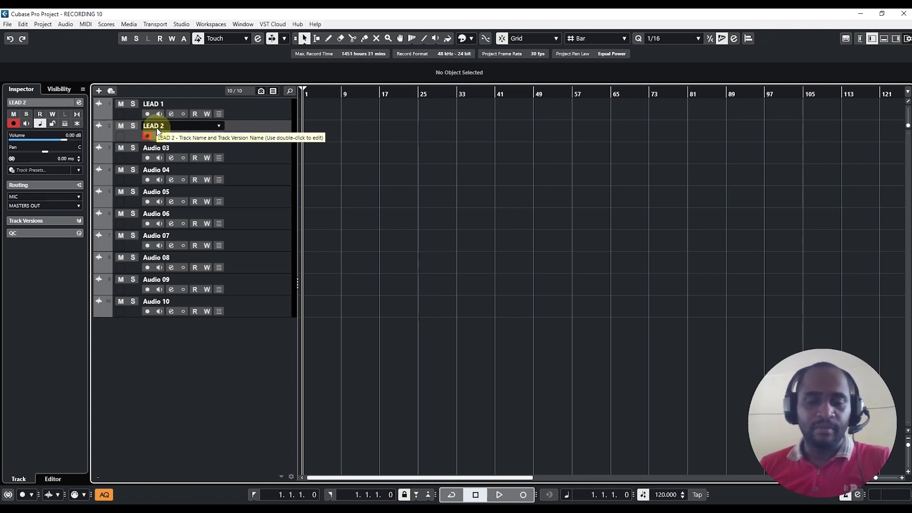
- Rename the tracks Audio 03, Audio 04 and Audio 05 as SOP 1, SOP 2 and SOP 3
double_click(159, 148)
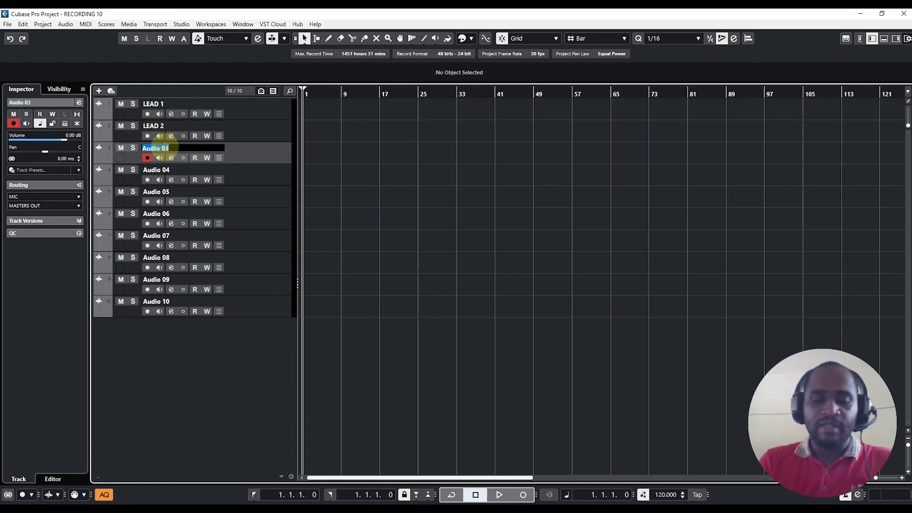
type("SOP")
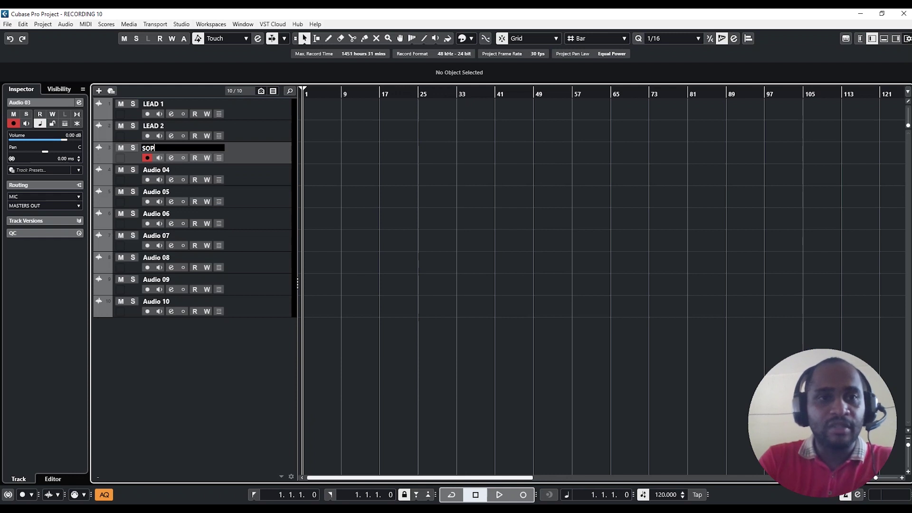
type("1")
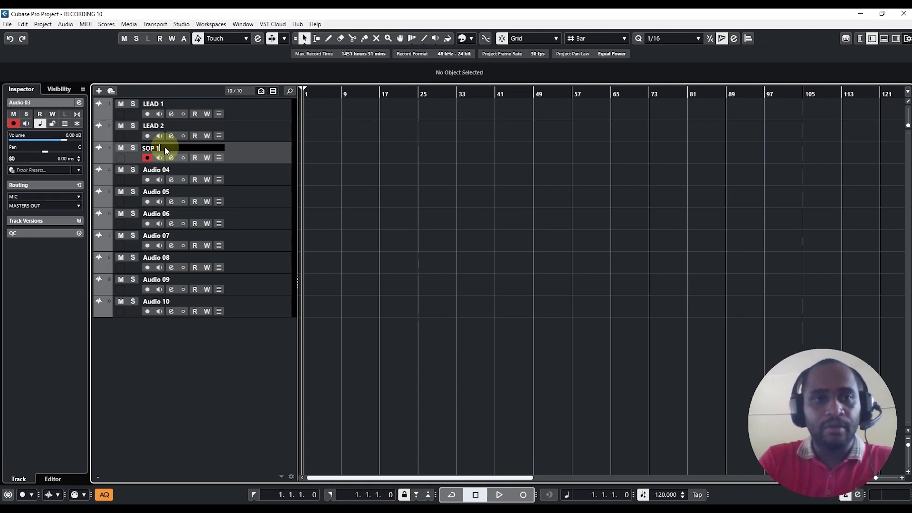
double_click(172, 168)
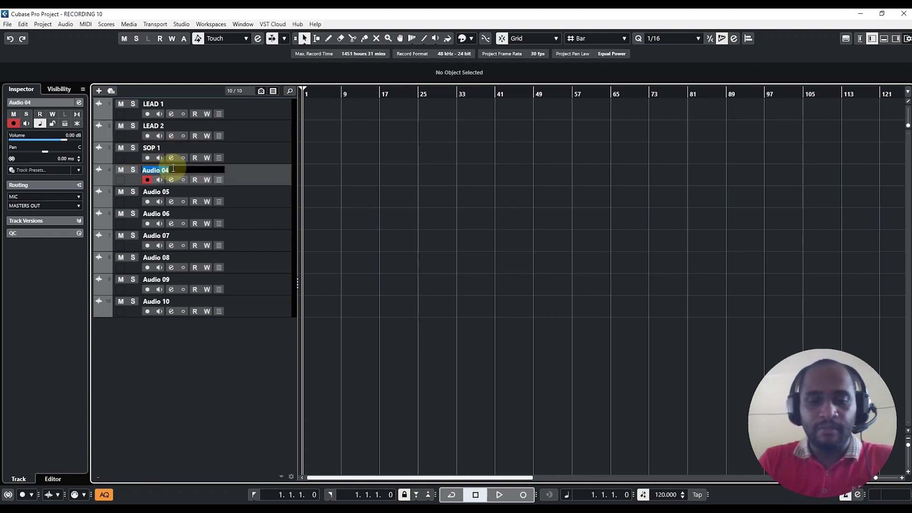
type("SOP 2")
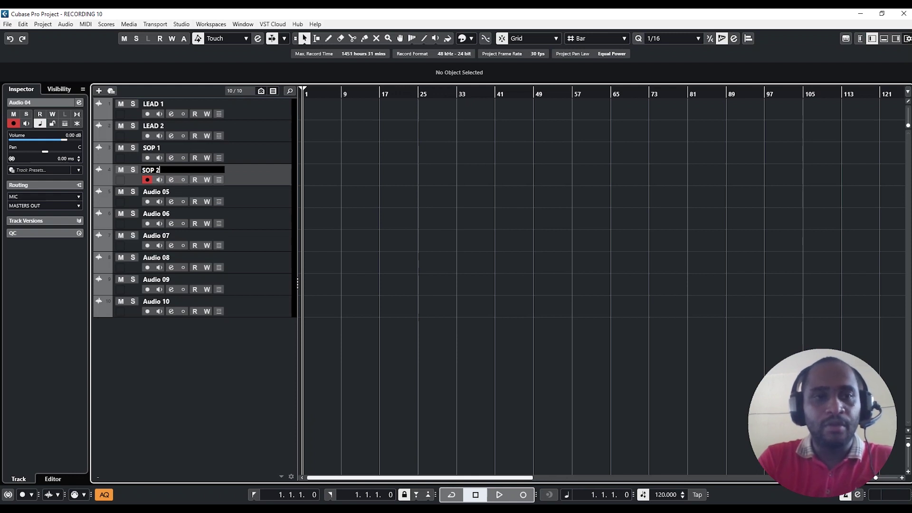
key("Return")
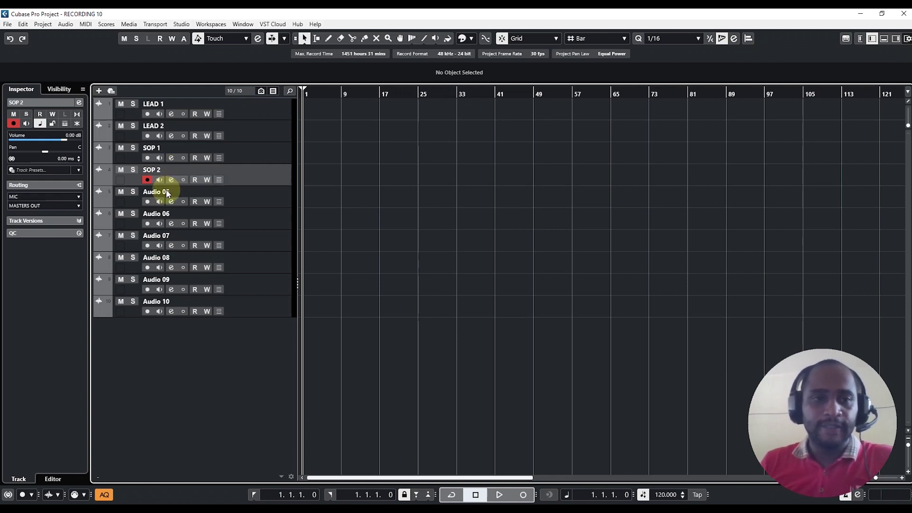
double_click(166, 191)
type("SOP 3")
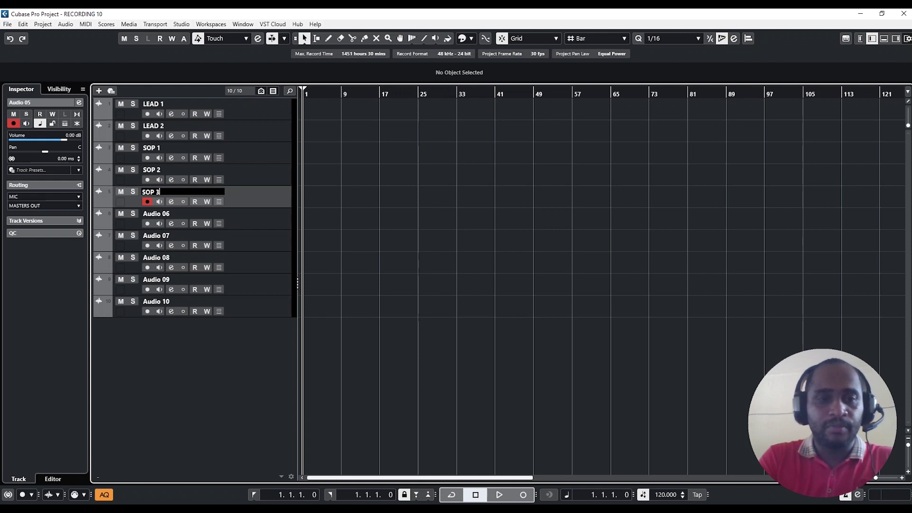
key("Return")
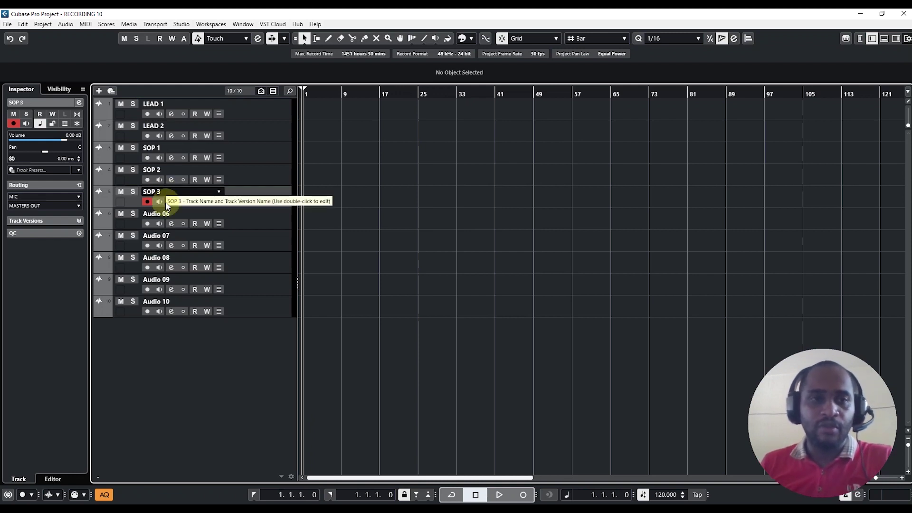
- Rename the tracks Audio 06 and Audio 07 as ALTO 1 and ALTO 2
double_click(164, 216)
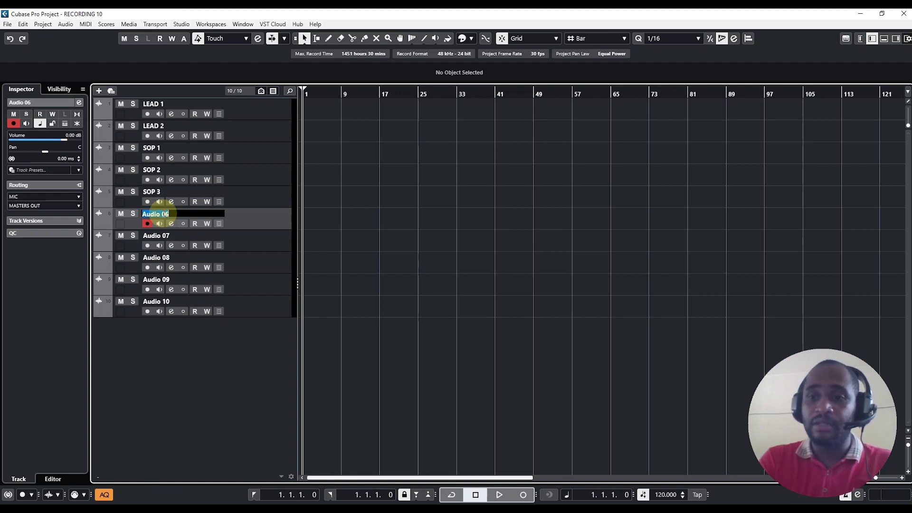
type("ALTO")
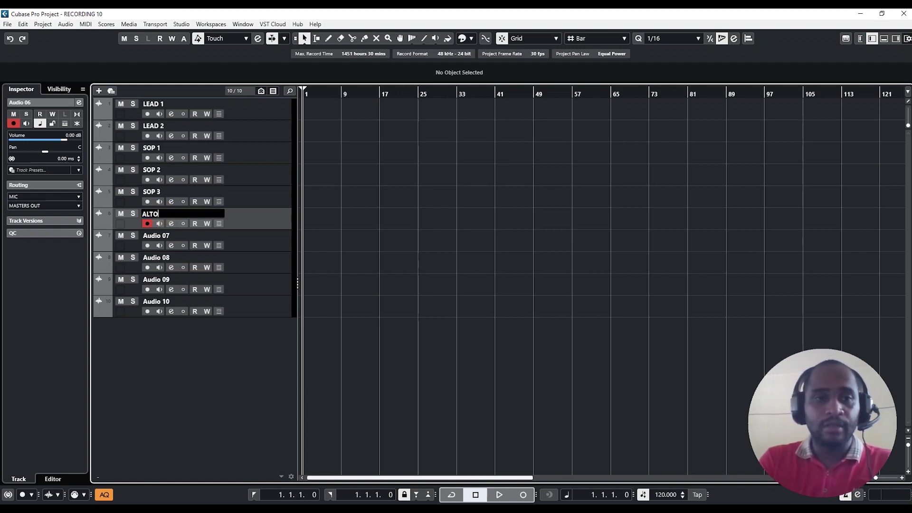
type(" 1")
key("Return")
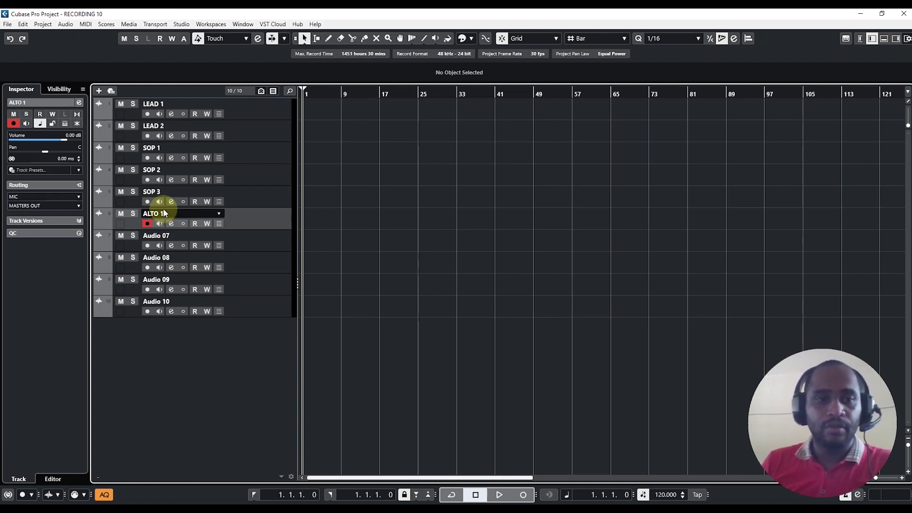
double_click(162, 236)
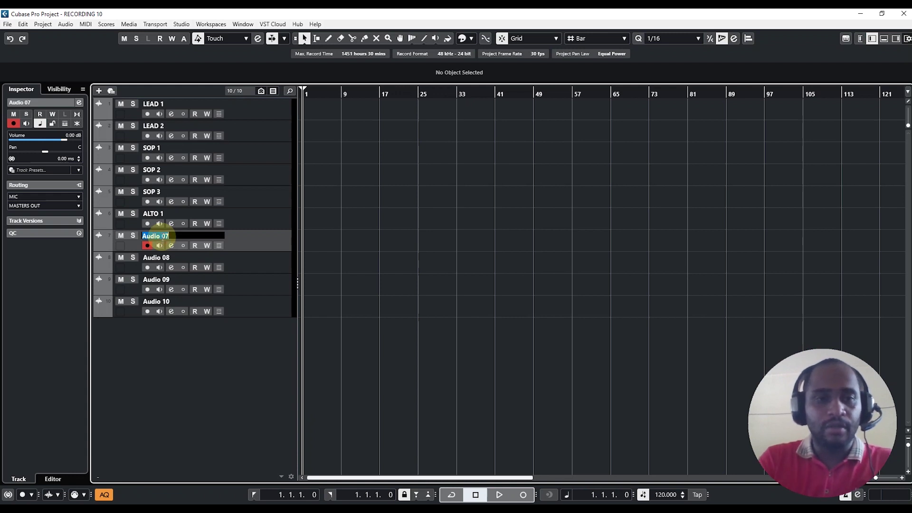
type("AL TO")
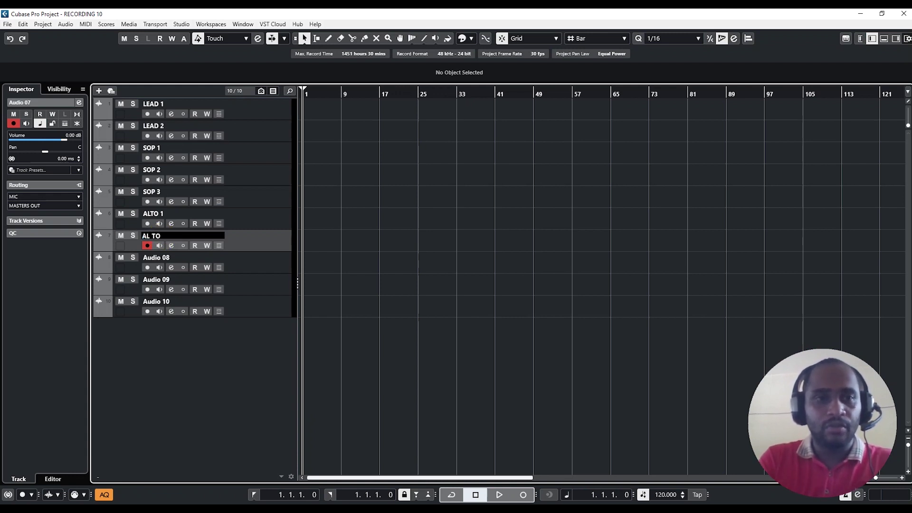
key("BackSpace")
key("BackSpace")
key("BackSpace")
type("TO ")
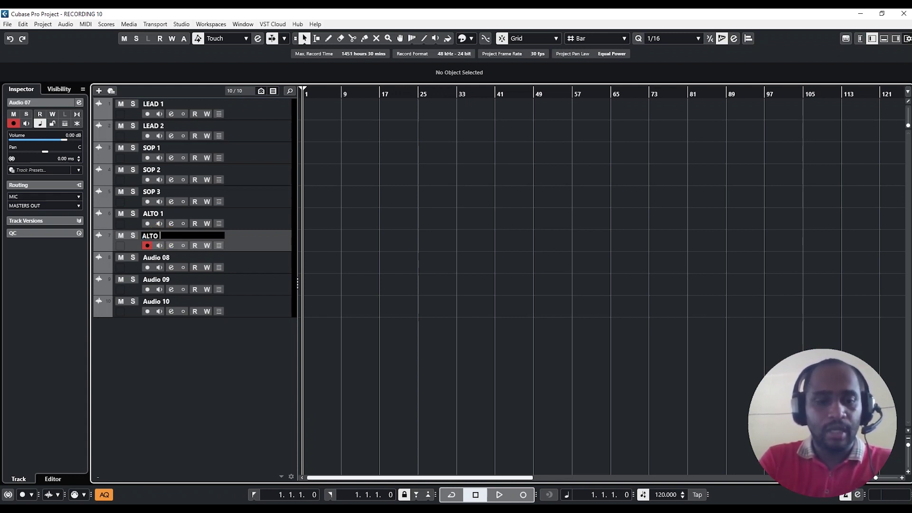
type("2")
key("Return")
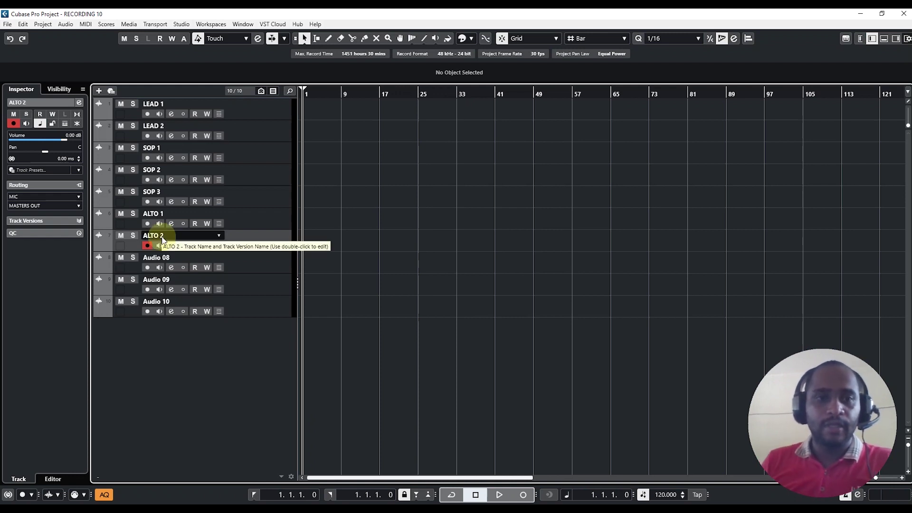
- Rename the tracks Audio 08 and Audio 09 as TENOR 1 and TENOR 2
double_click(156, 258)
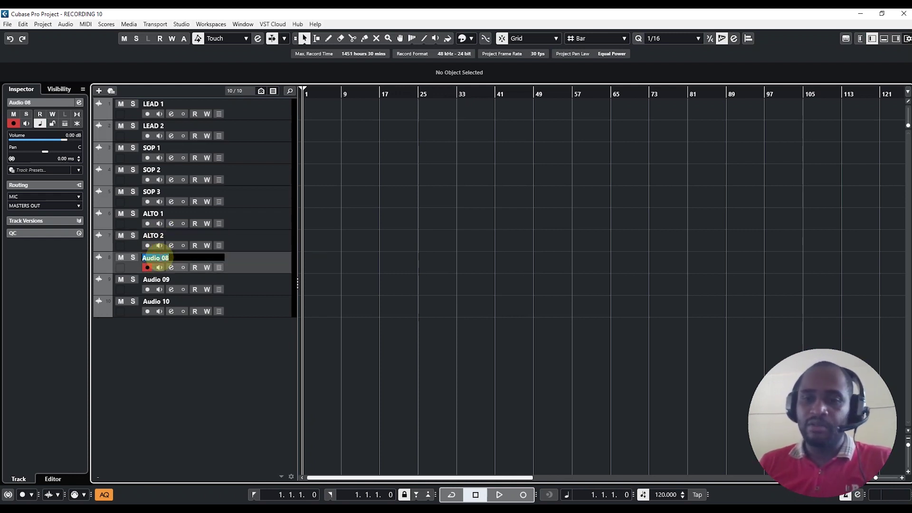
type("TENOR 1")
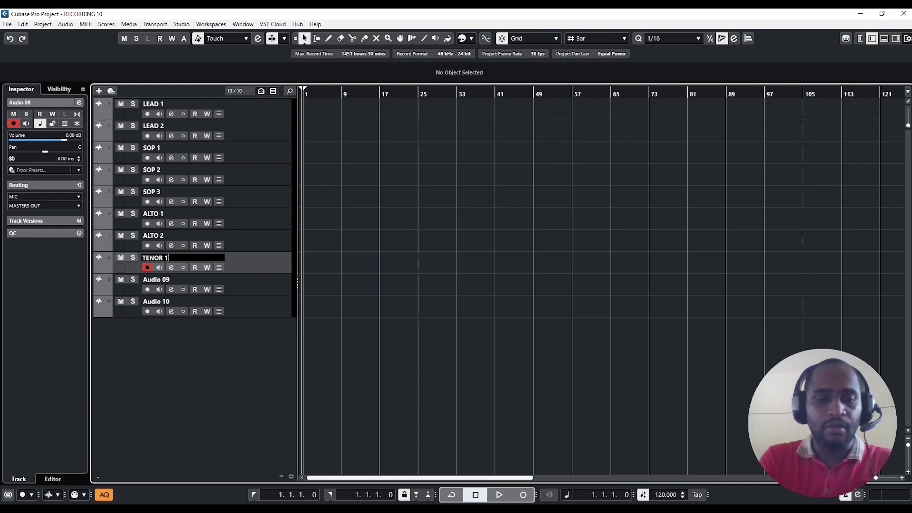
key("Return")
double_click(157, 280)
type("TENOR")
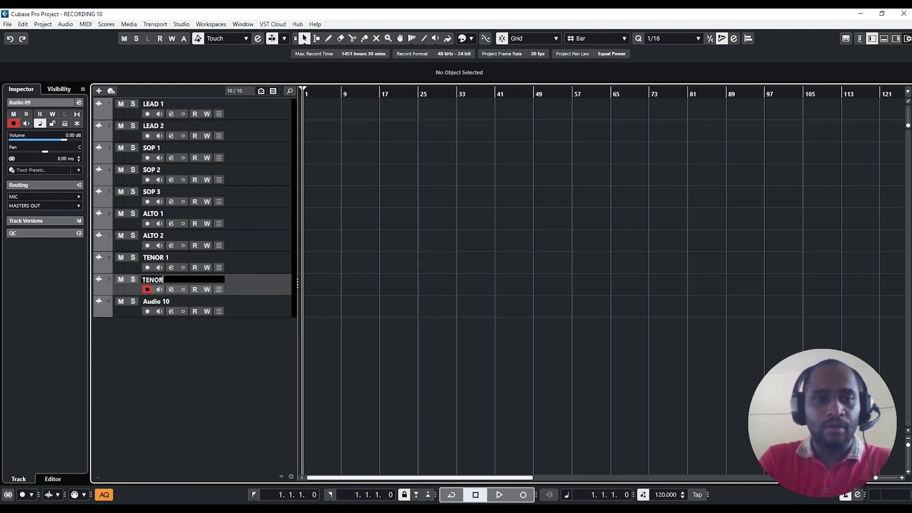
type(" 2")
key("Return")
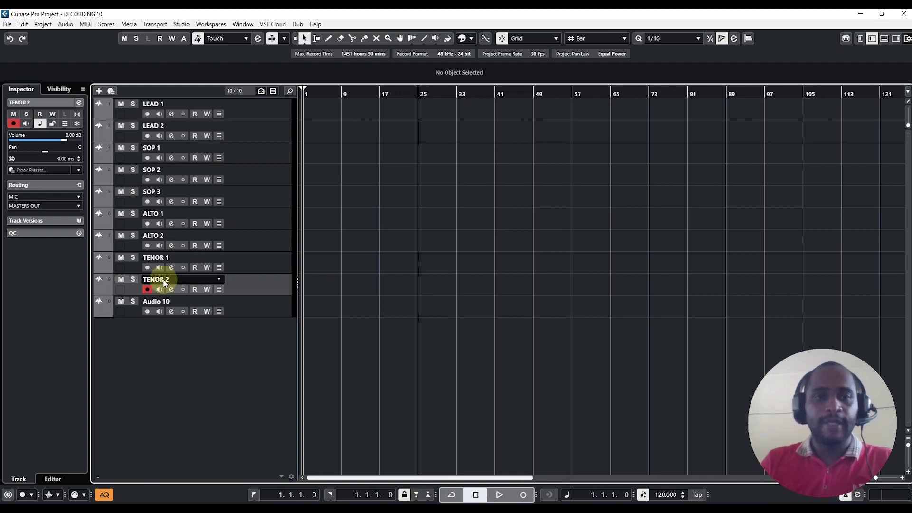
- Rename the track Audio 10 as EXTRA
double_click(167, 301)
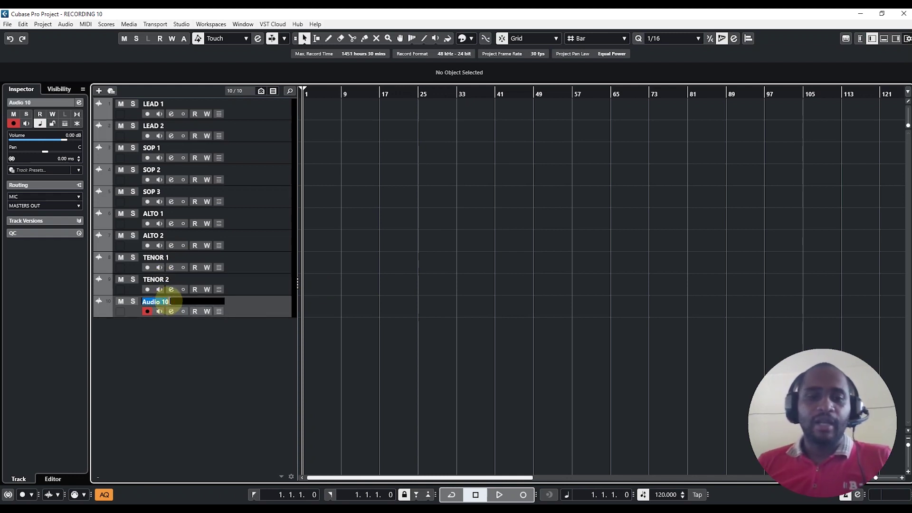
type("EXTRA")
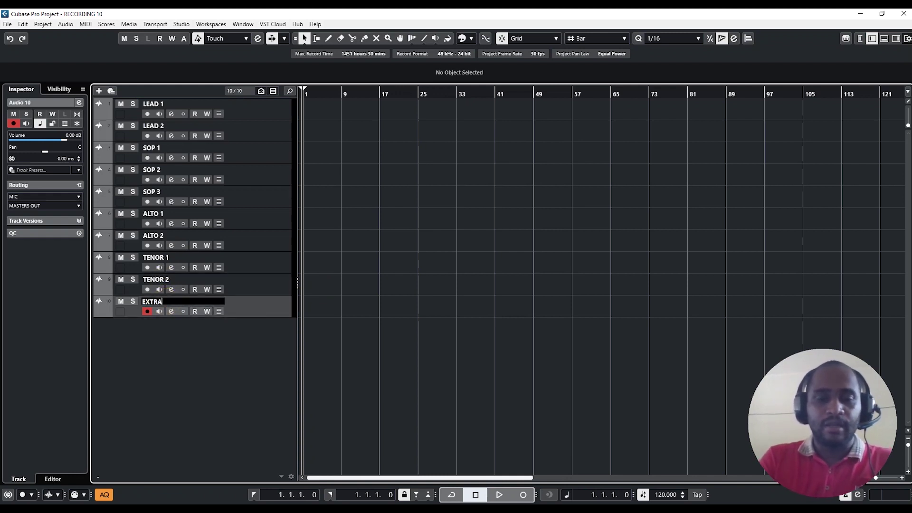
key("Return")
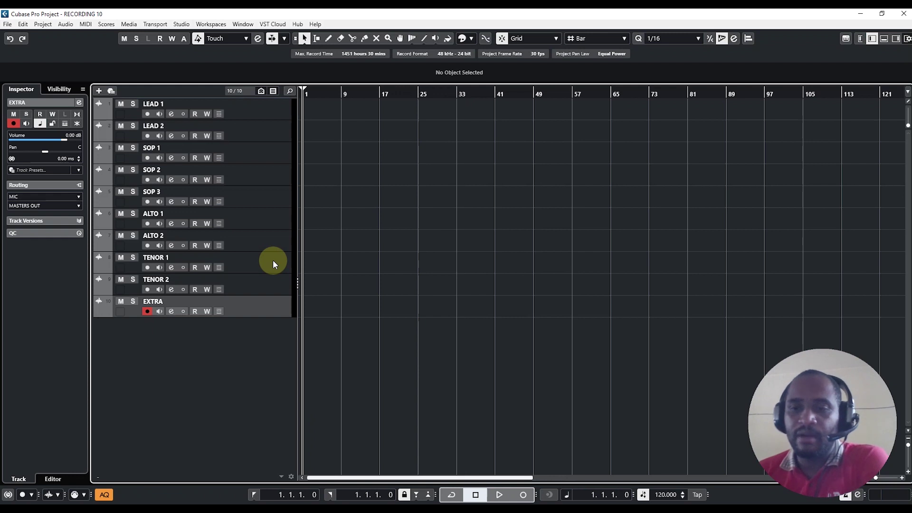
- Add a marker track named MARKER and move it above LEAD 1 in the track list
right_click(261, 338)
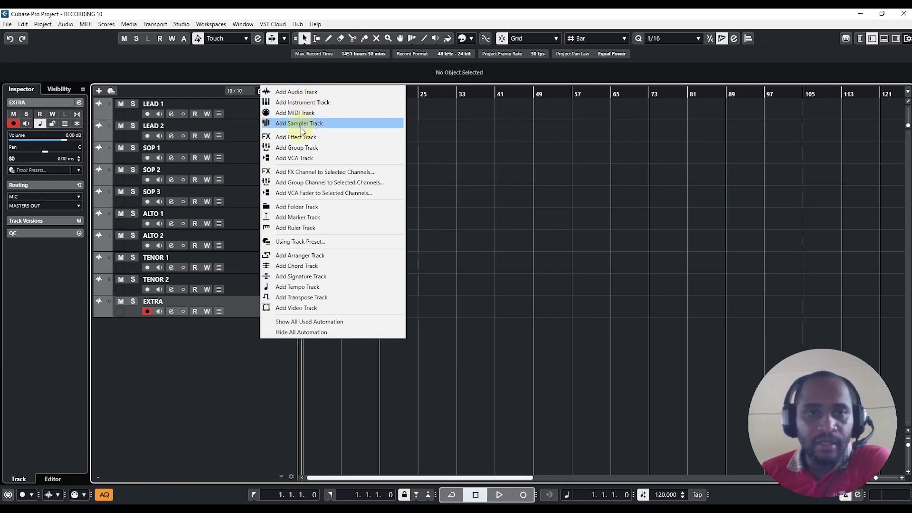
left_click(308, 220)
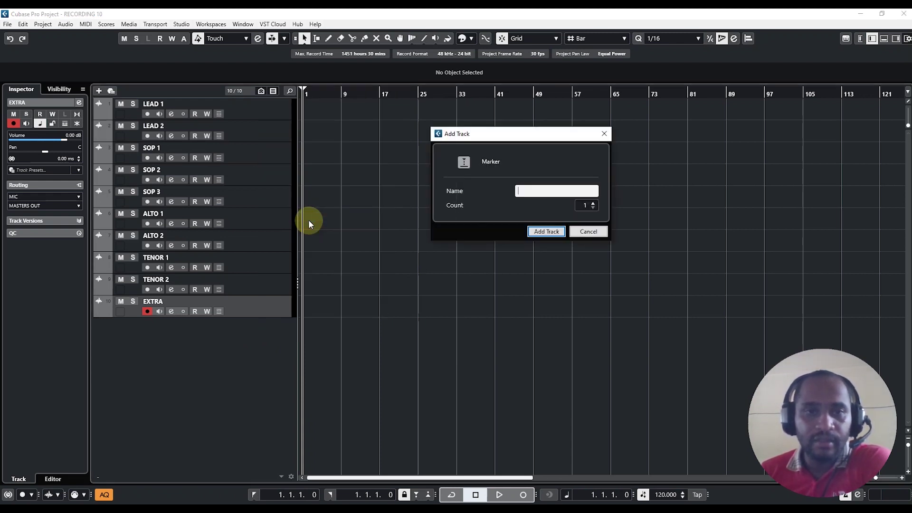
type("MARKER")
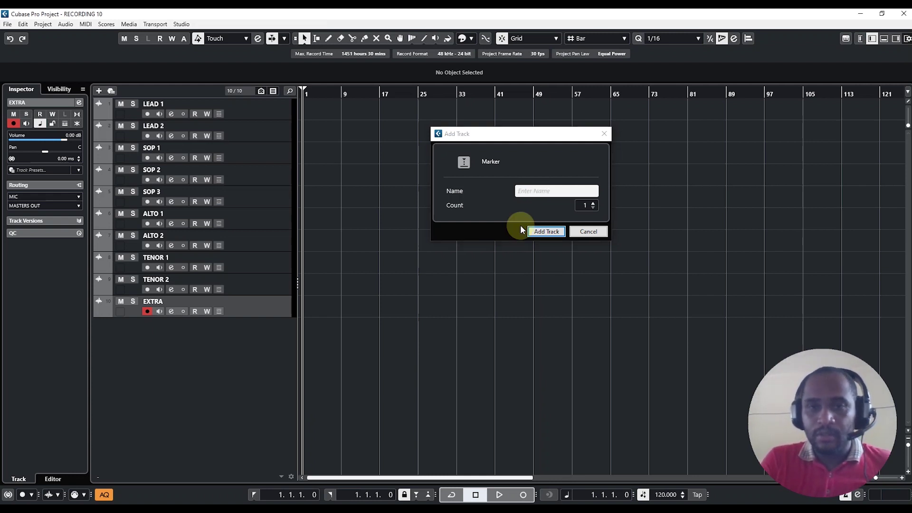
left_click(529, 230)
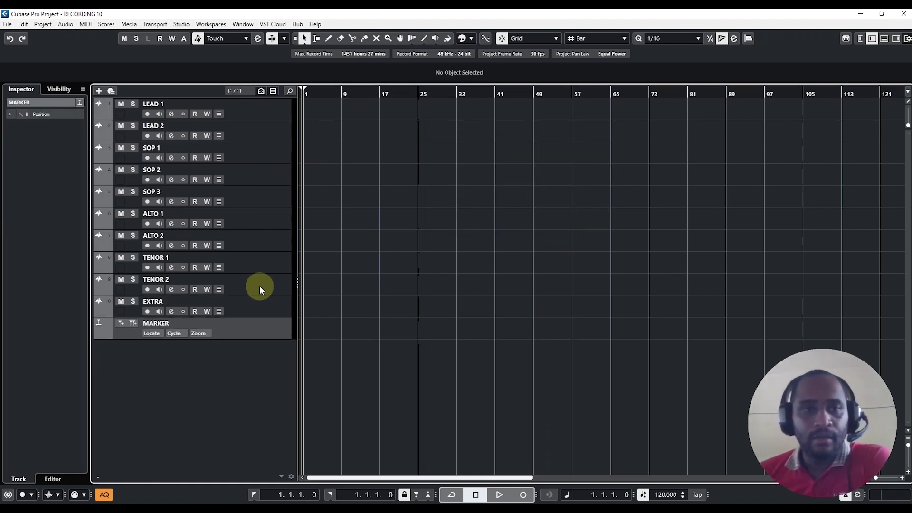
left_click_drag(258, 330, 269, 107)
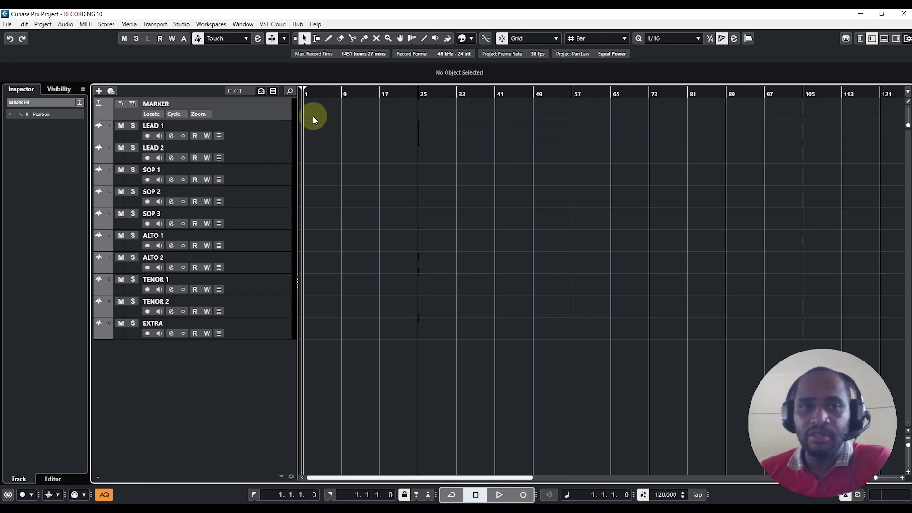
- Add position markers at bars 1, 25 and 57 on the MARKER track, with the locator range set from bar 1 to bar 10
left_click(122, 107)
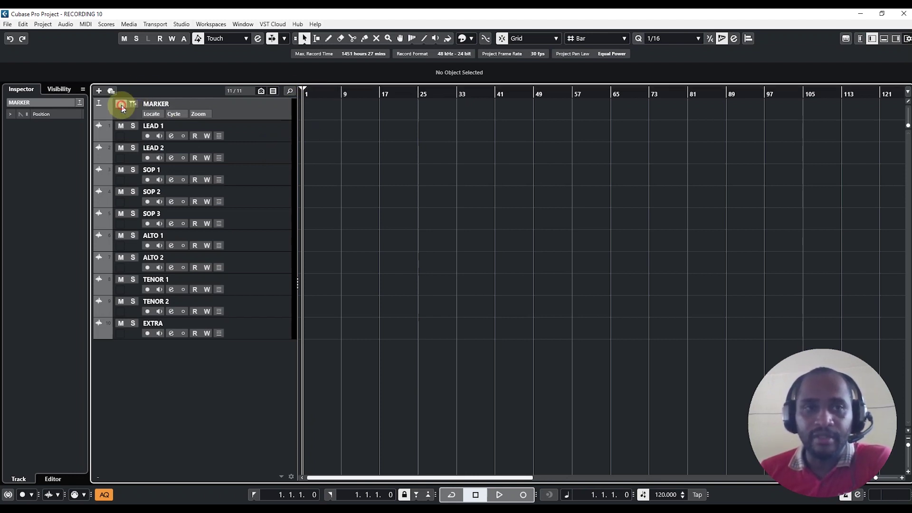
left_click_drag(303, 89, 346, 94)
left_click(419, 93)
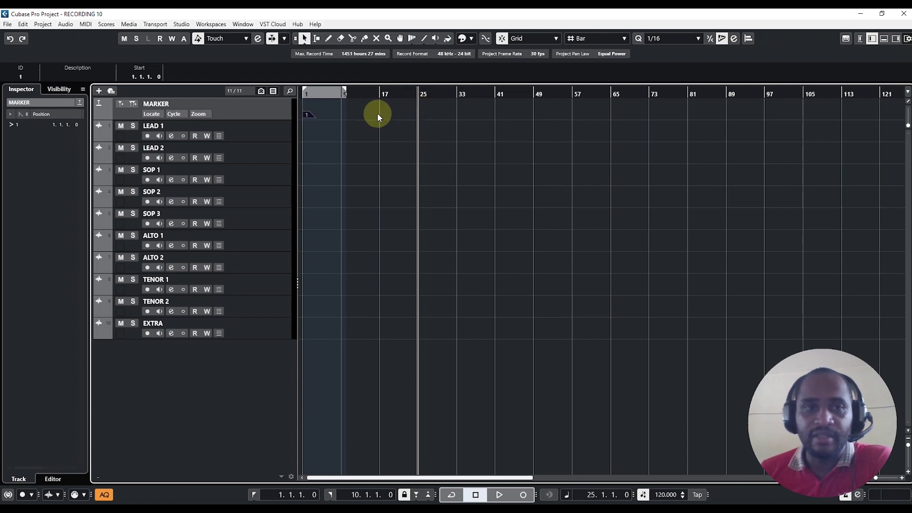
left_click(120, 105)
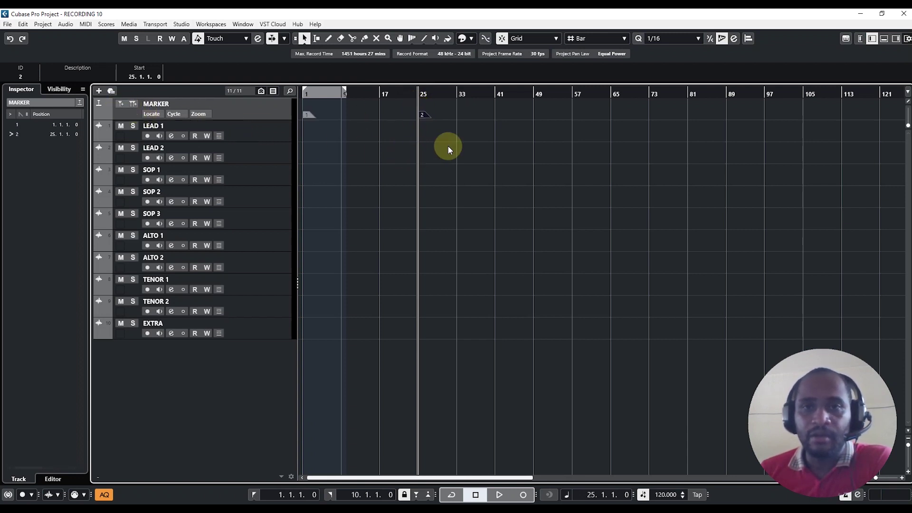
left_click(570, 93)
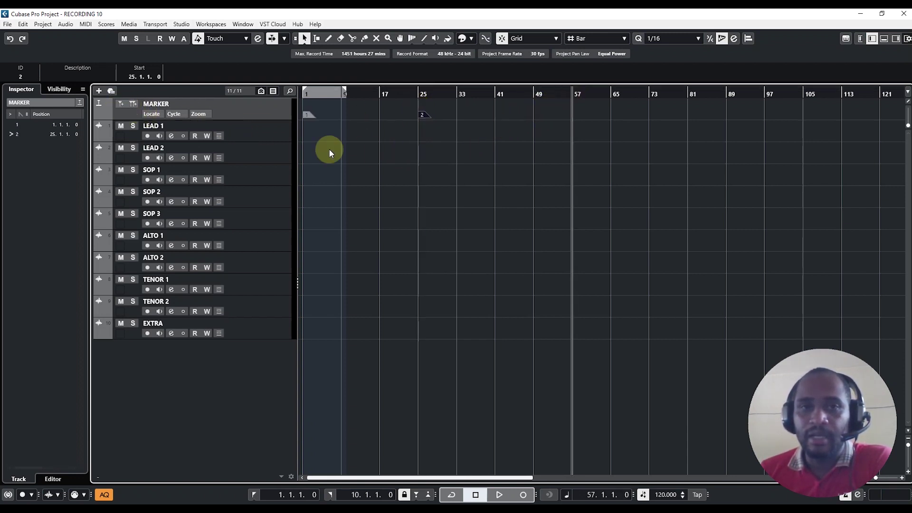
left_click(121, 106)
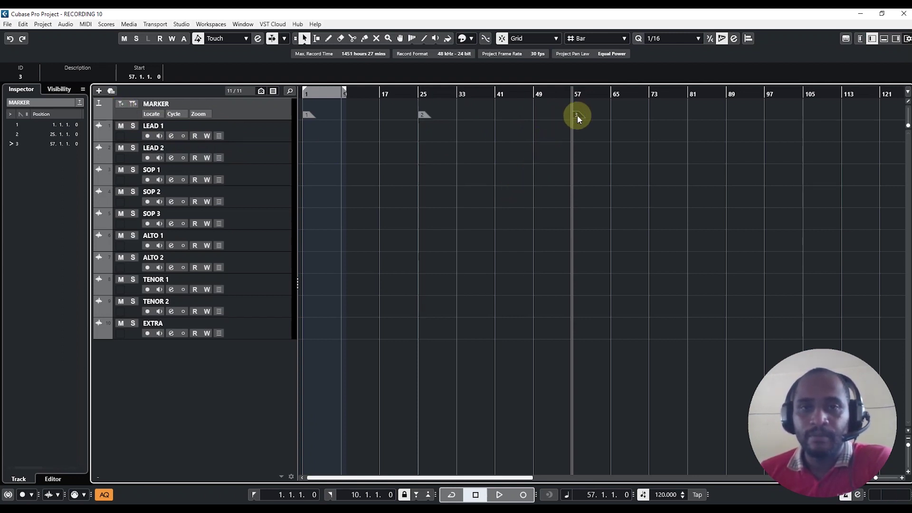
- Test playback from the first and third markers, returning the project cursor to bar 1
left_click(310, 118)
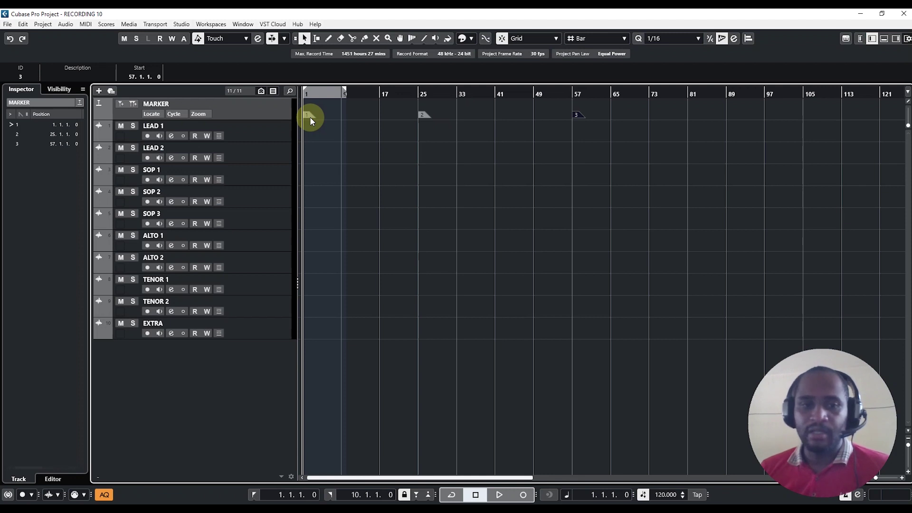
key("space")
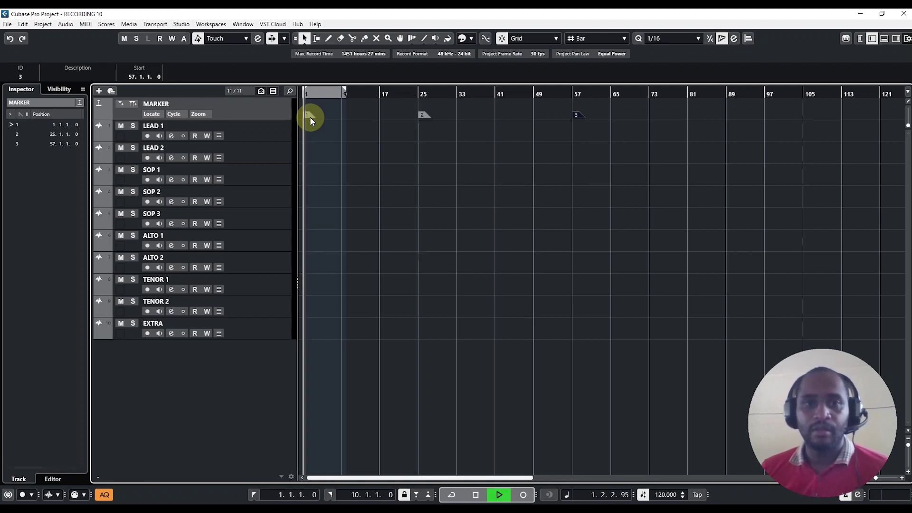
key("space")
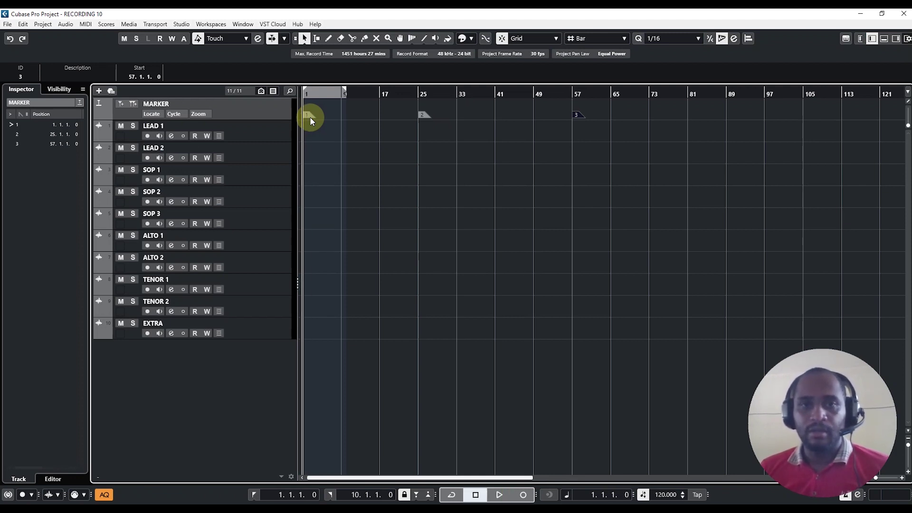
key("KP_3")
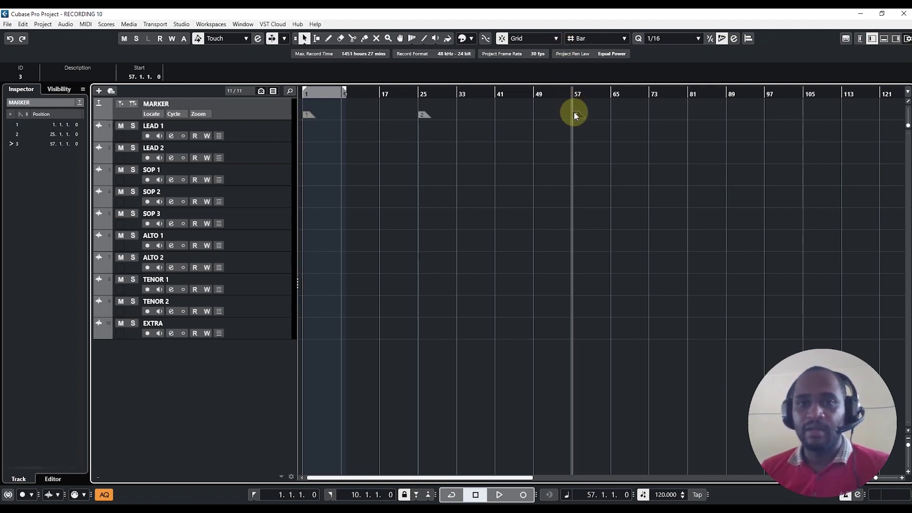
key("space")
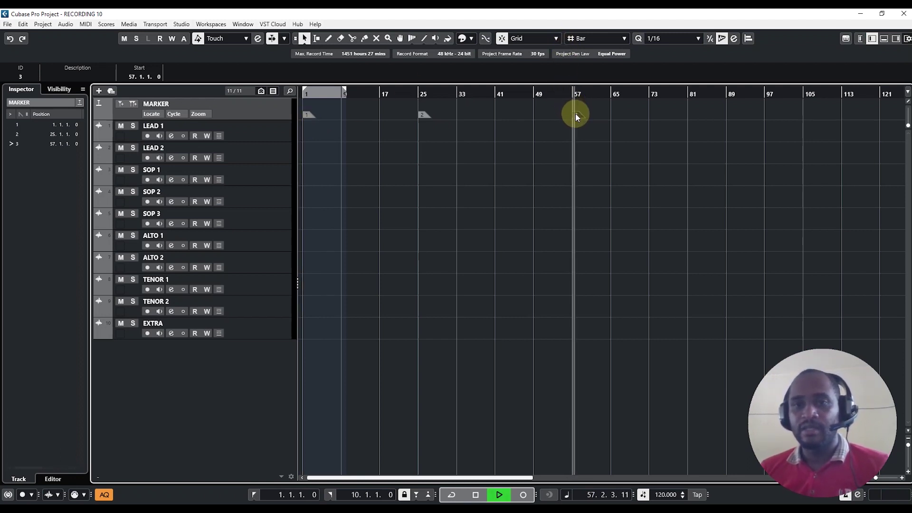
key("space")
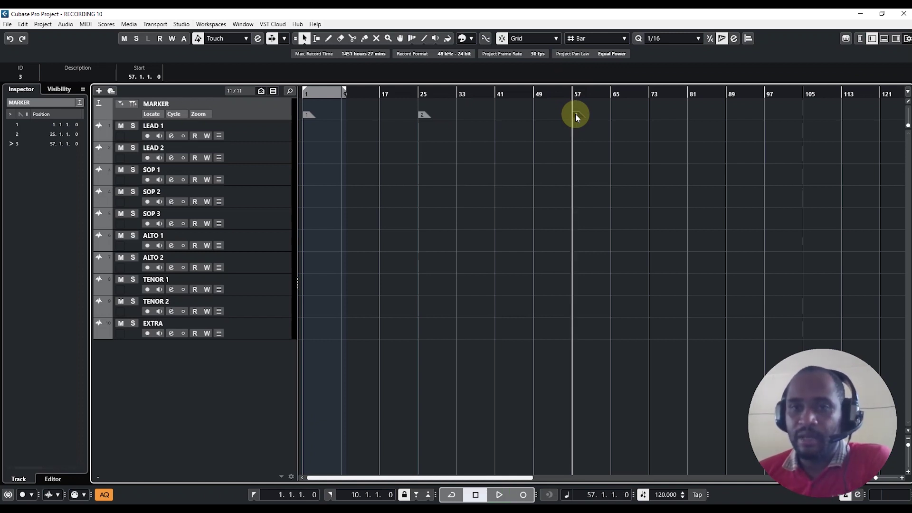
left_click(304, 94)
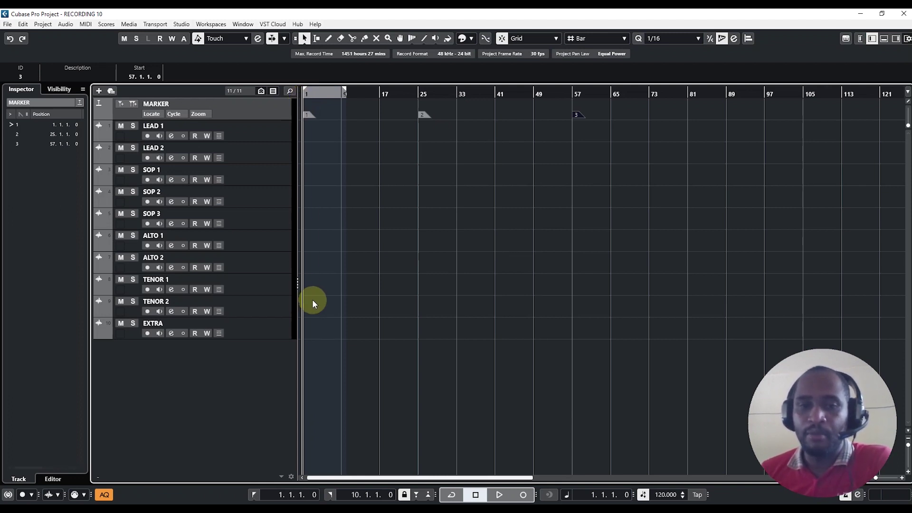
- Add a tempo track and place it directly below the MARKER track
left_click(276, 331)
right_click(276, 332)
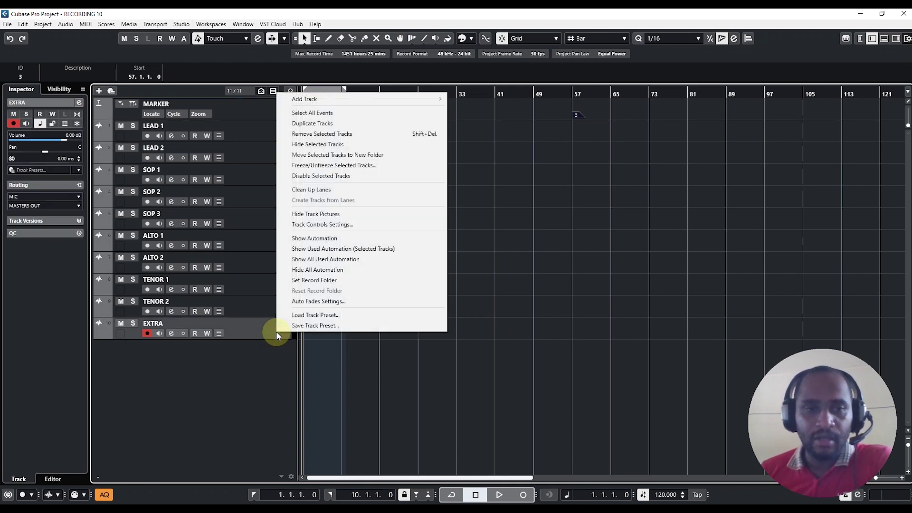
mouse_move(382, 103)
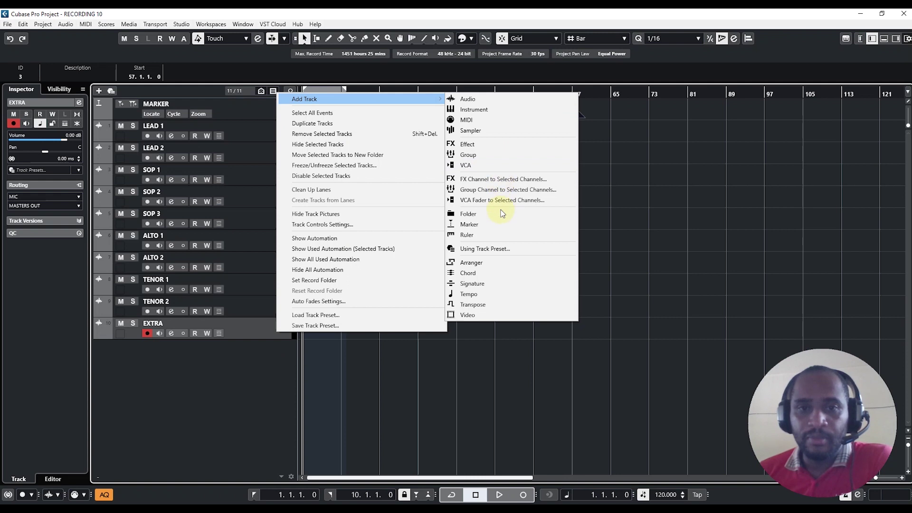
left_click(481, 294)
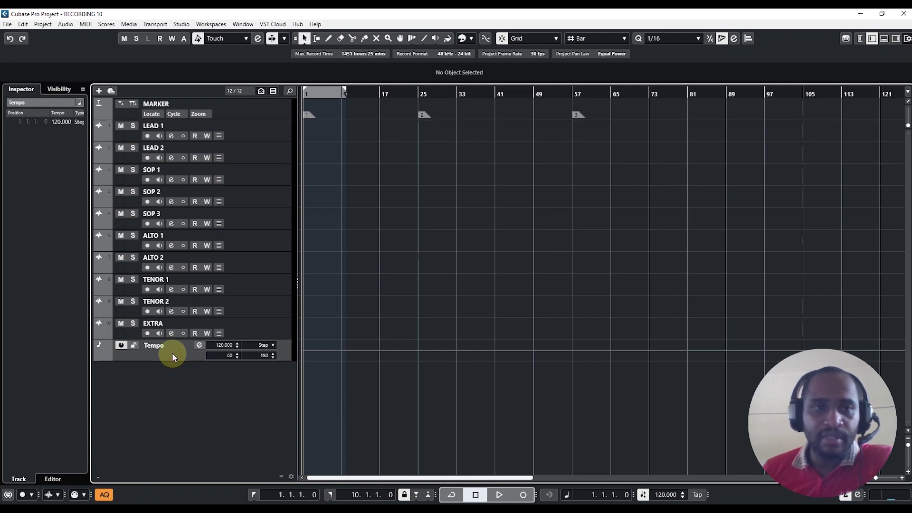
left_click_drag(172, 352, 220, 126)
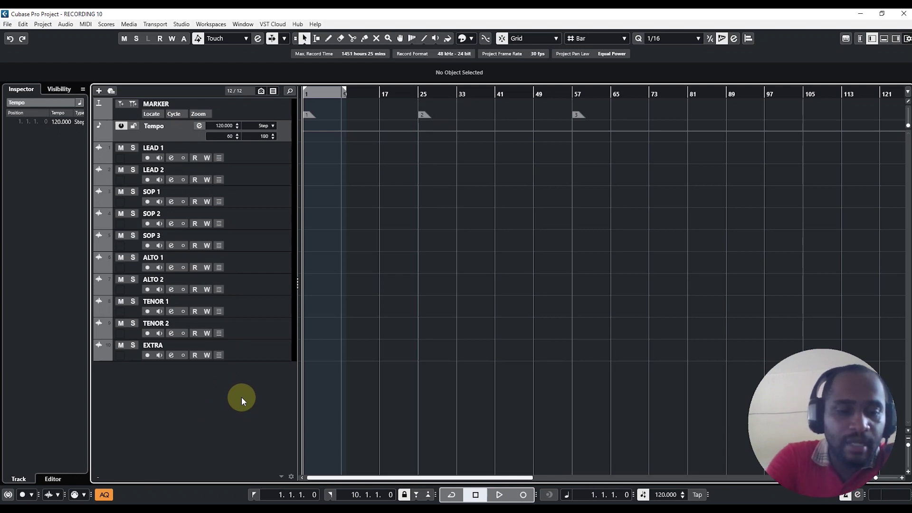
- Examine the track and bus channels in the MixConsole, closing it when done
key("F3")
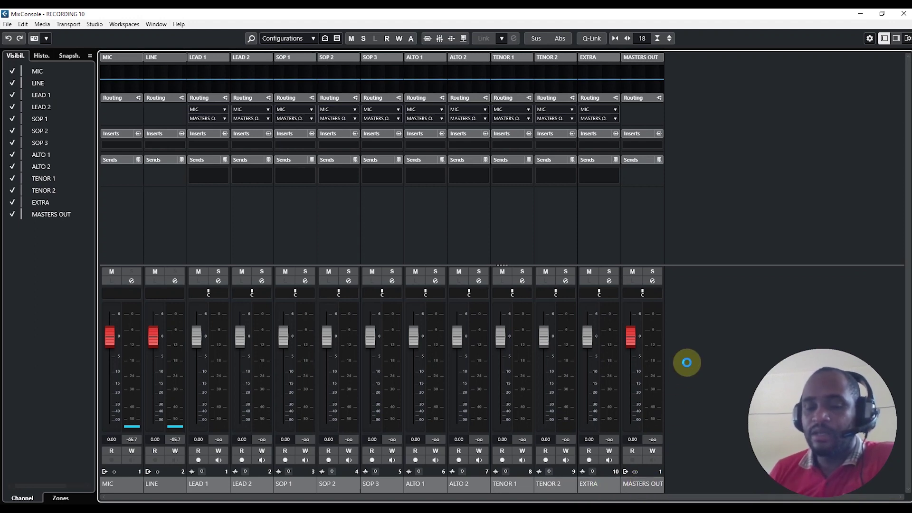
key("F3")
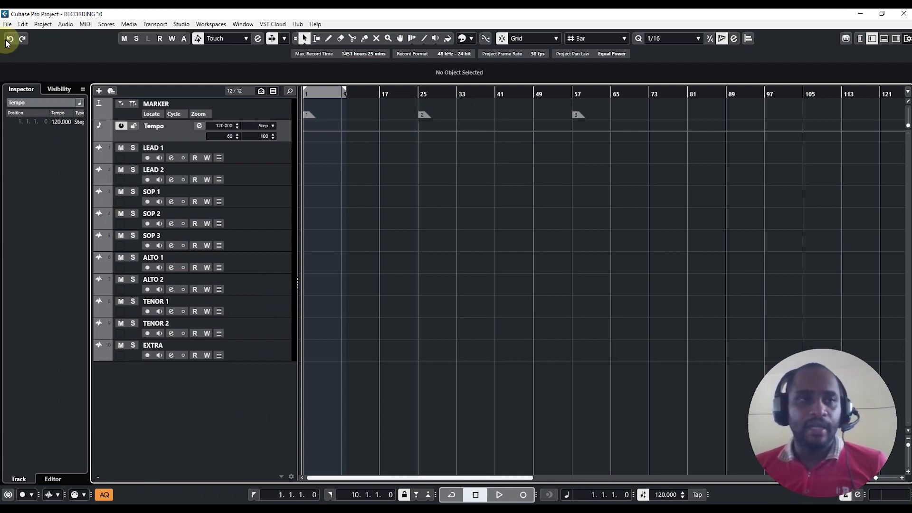
- Save the project as a template named GASMY RECORDING 10 and close the project
left_click(7, 24)
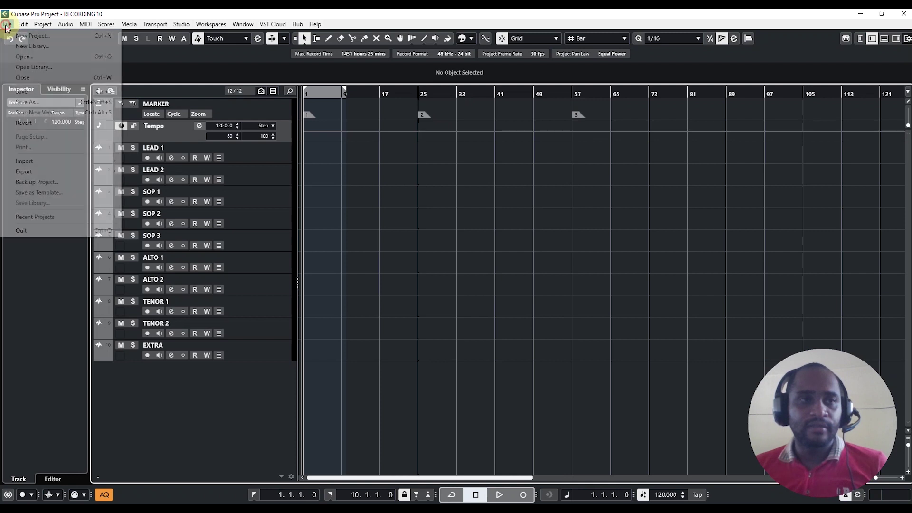
left_click(40, 194)
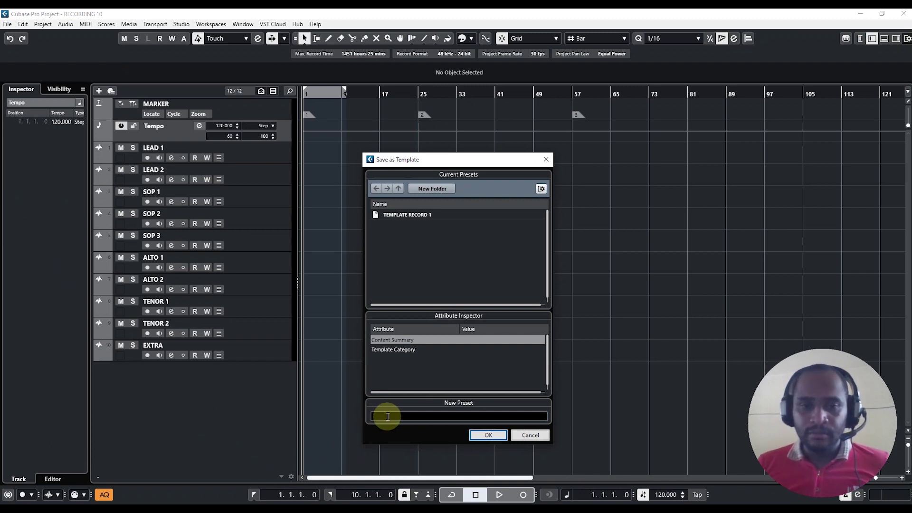
type("GASMY RECORDING 10")
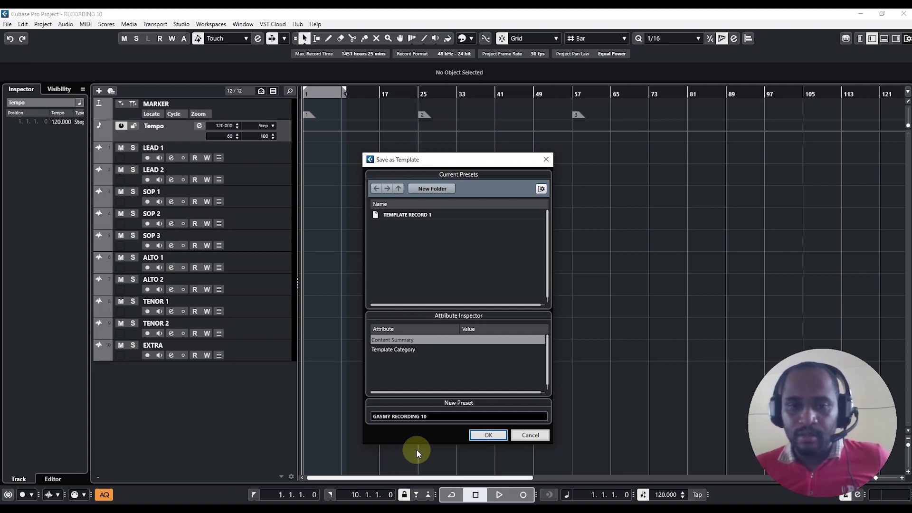
left_click(480, 439)
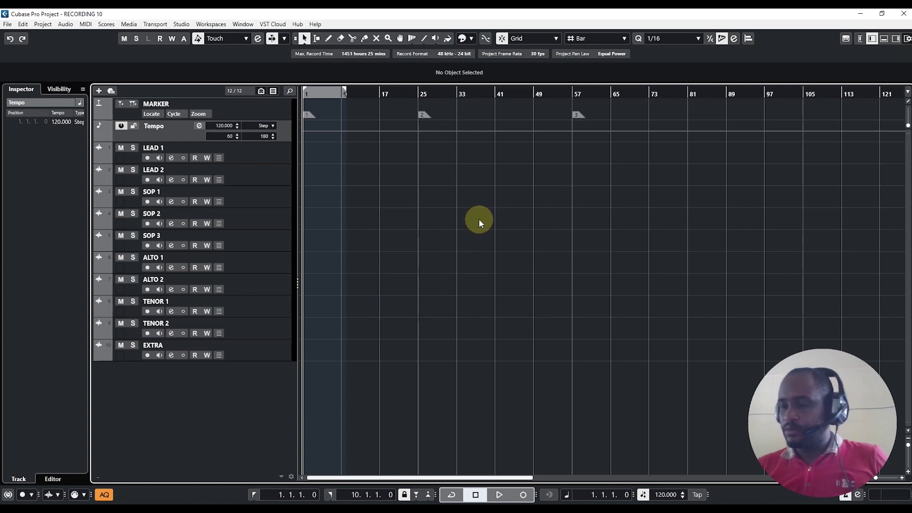
left_click(904, 14)
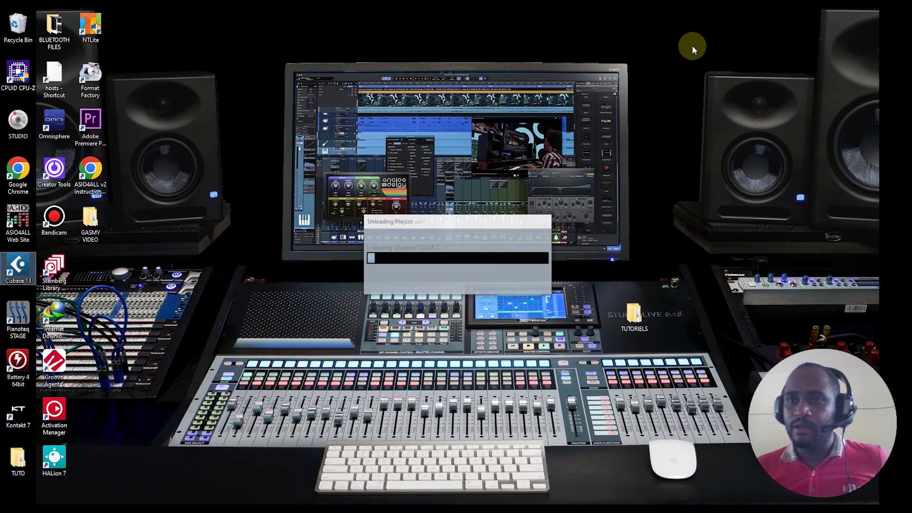
- Quit Cubase and relaunch Cubase 13 from the desktop
left_click(603, 409)
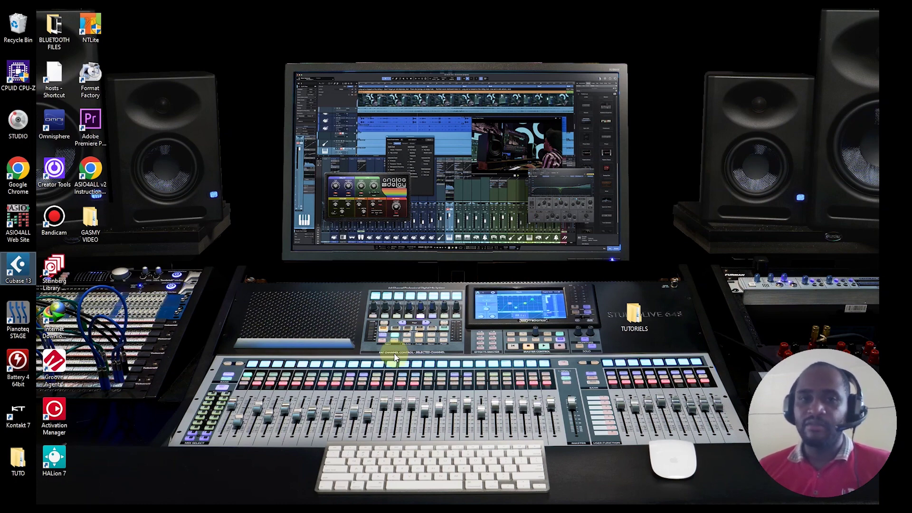
left_click(232, 268)
double_click(18, 266)
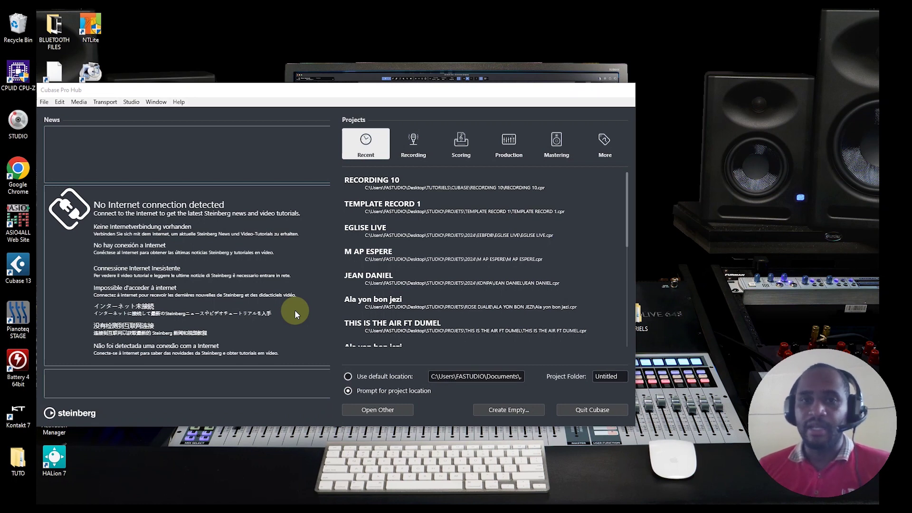
- Start a new project from the GASMY RECORDING 10 template, prompting for the project location
left_click(601, 143)
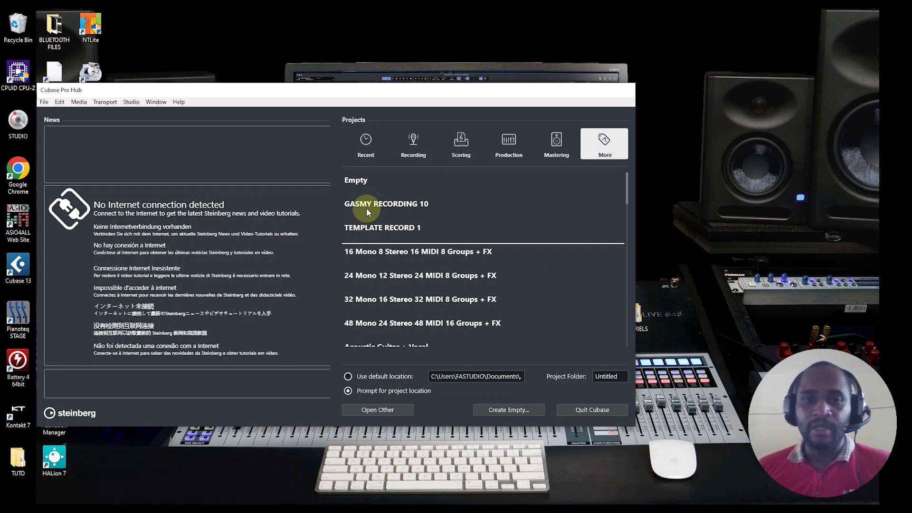
left_click(409, 203)
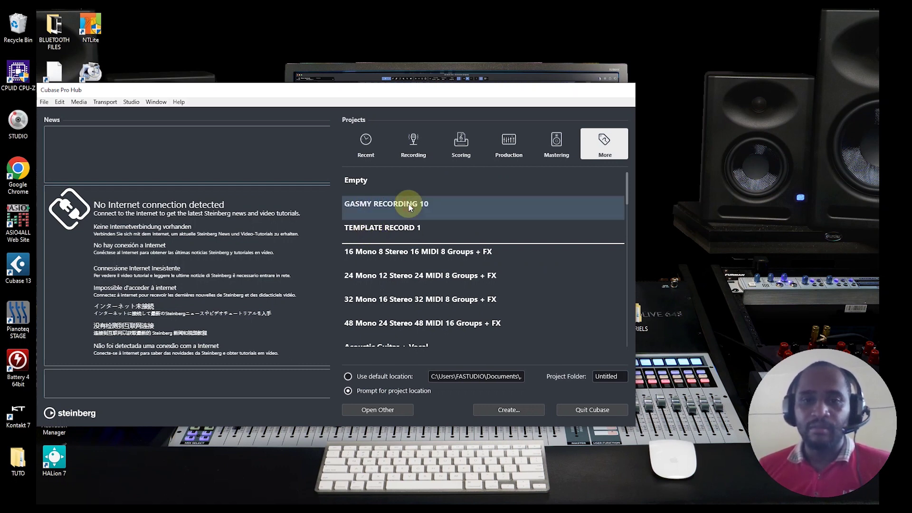
left_click(514, 408)
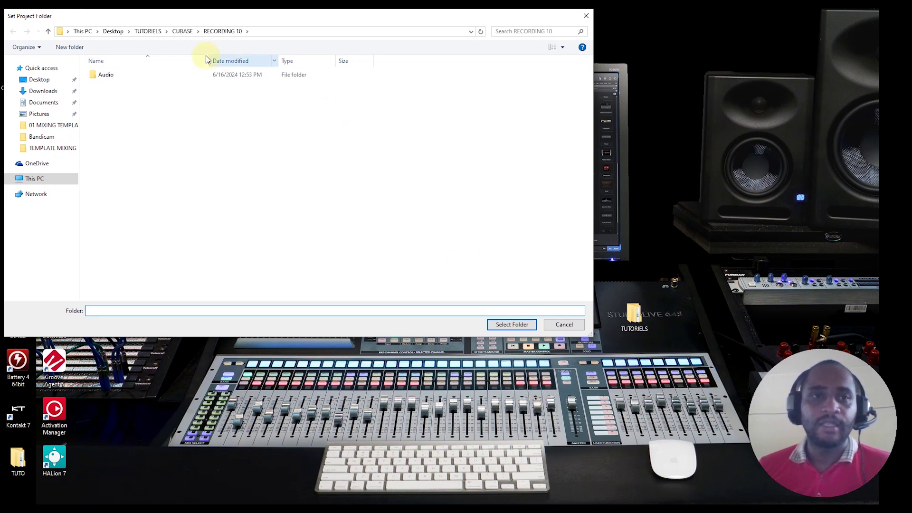
- Choose the RECORDING 10 folder inside Desktop > TUTORIELS > CUBASE as the new project's folder
left_click(46, 84)
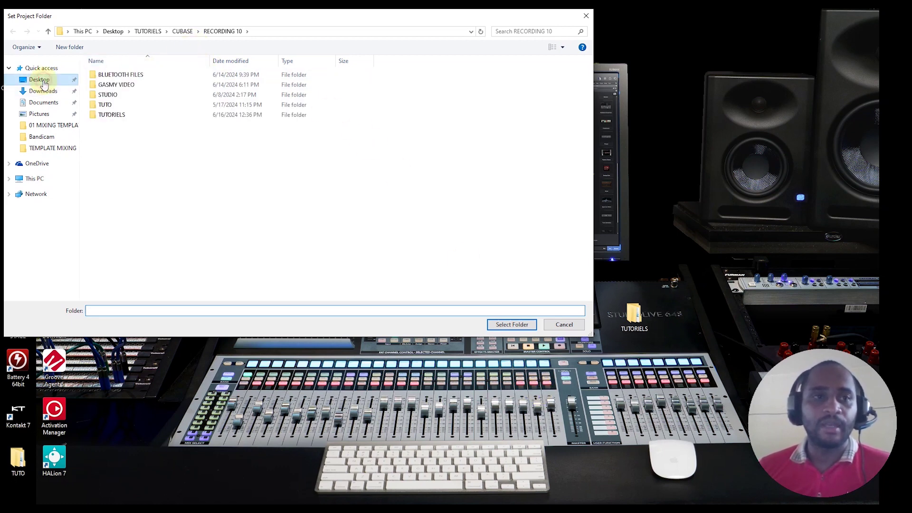
double_click(118, 116)
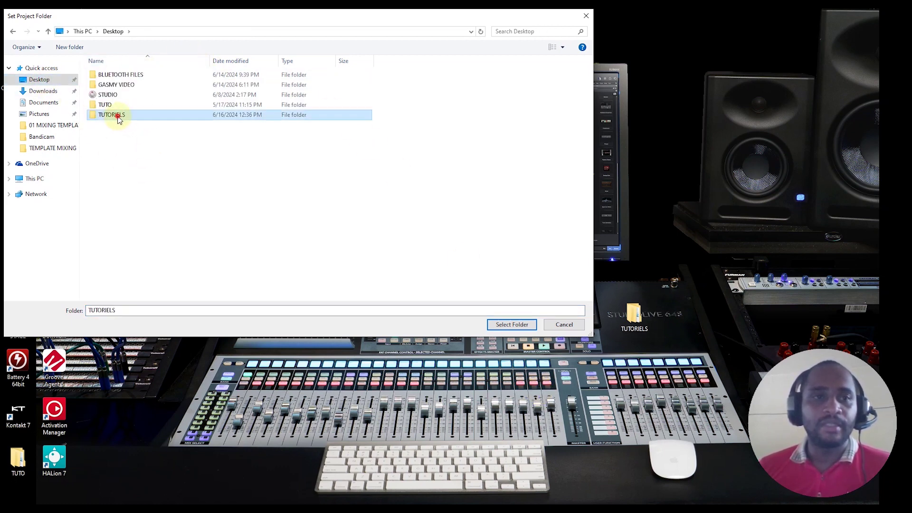
double_click(119, 76)
left_click(119, 76)
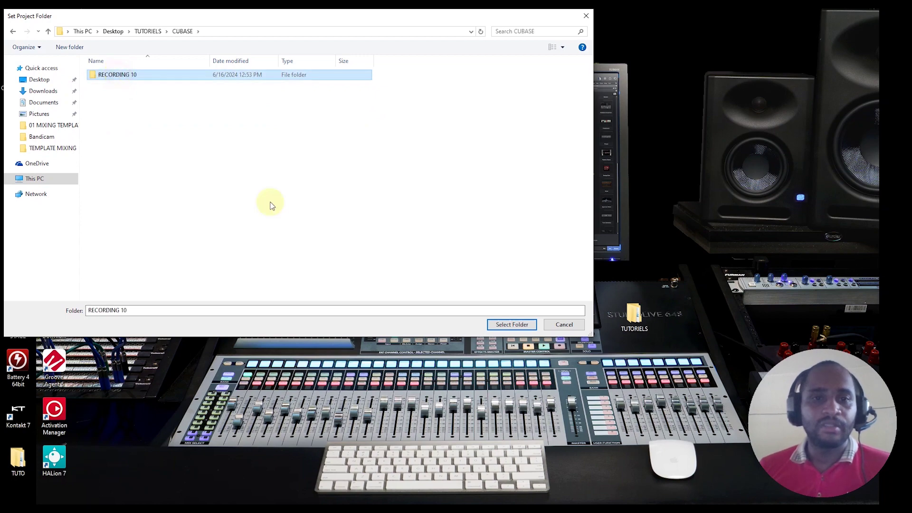
left_click(505, 325)
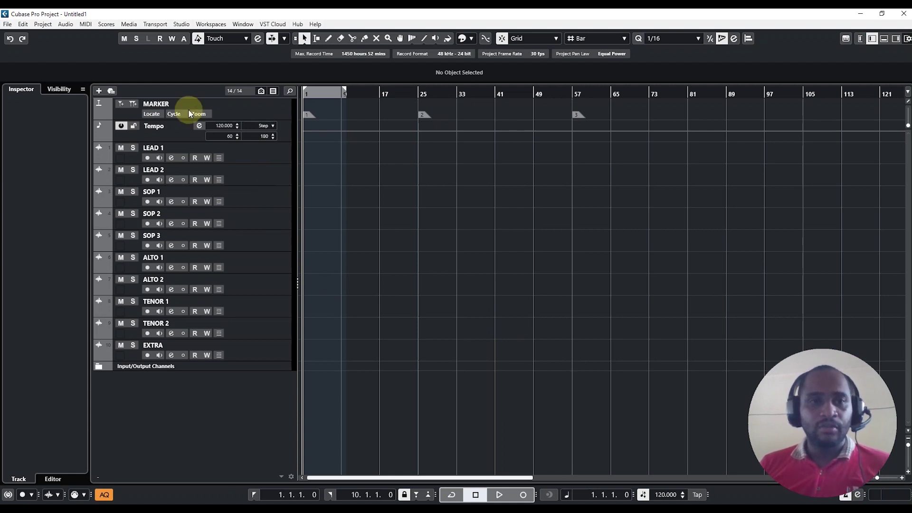
- Select the LEAD 1 track to check its routing, and close the untitled project and Cubase
left_click(254, 152)
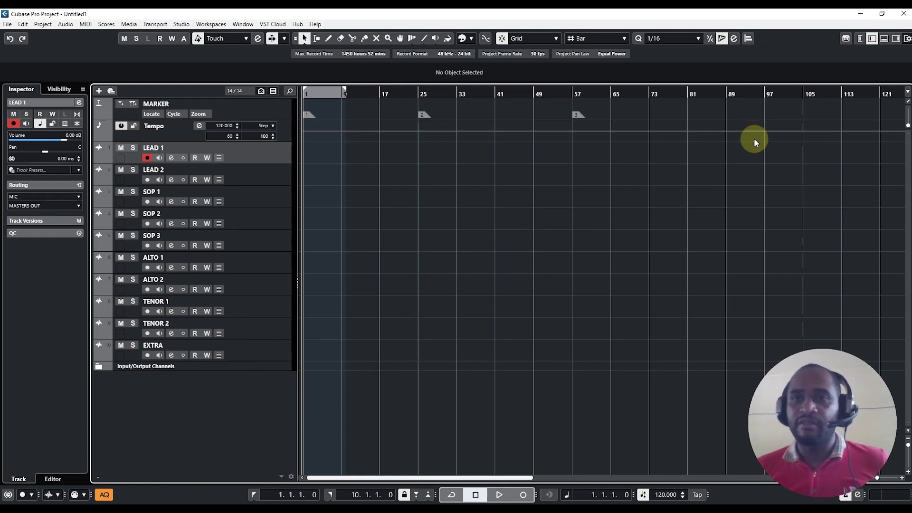
left_click(904, 13)
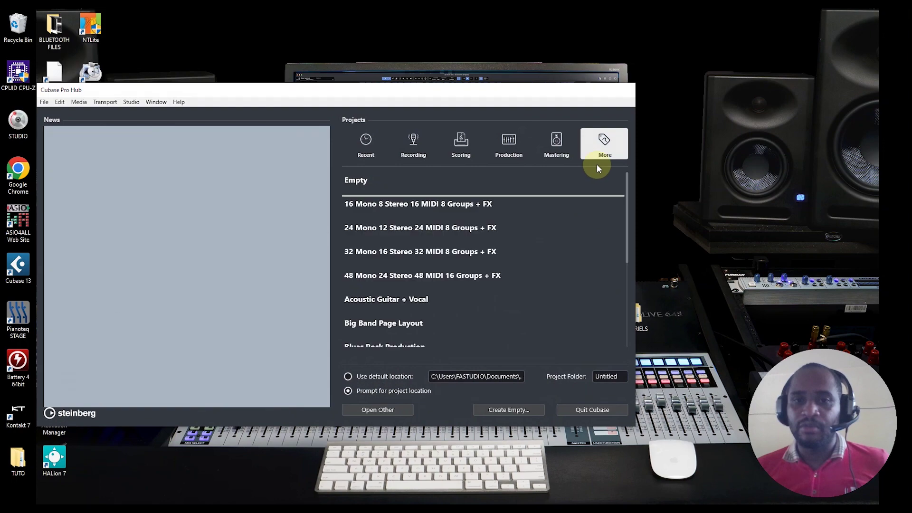
left_click(597, 412)
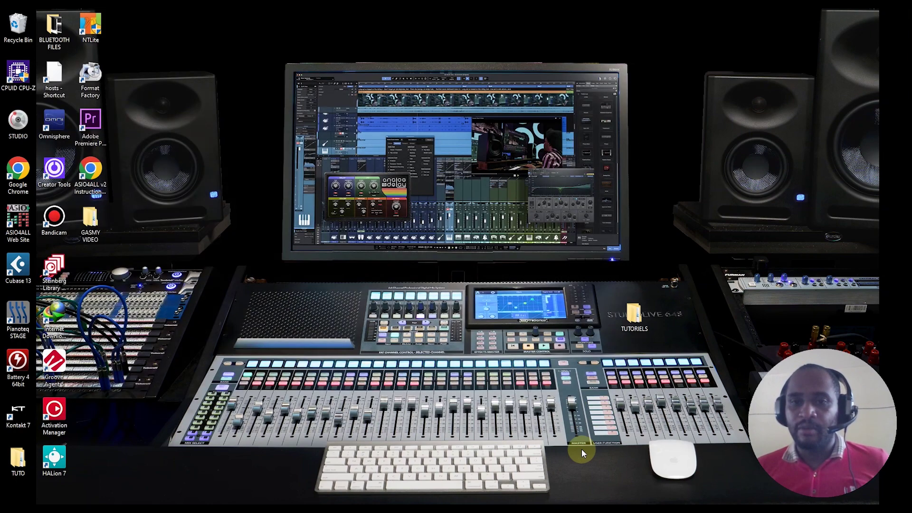
- Open the RECORDING 10 folder inside TUTORIELS > CUBASE in File Explorer
double_click(635, 314)
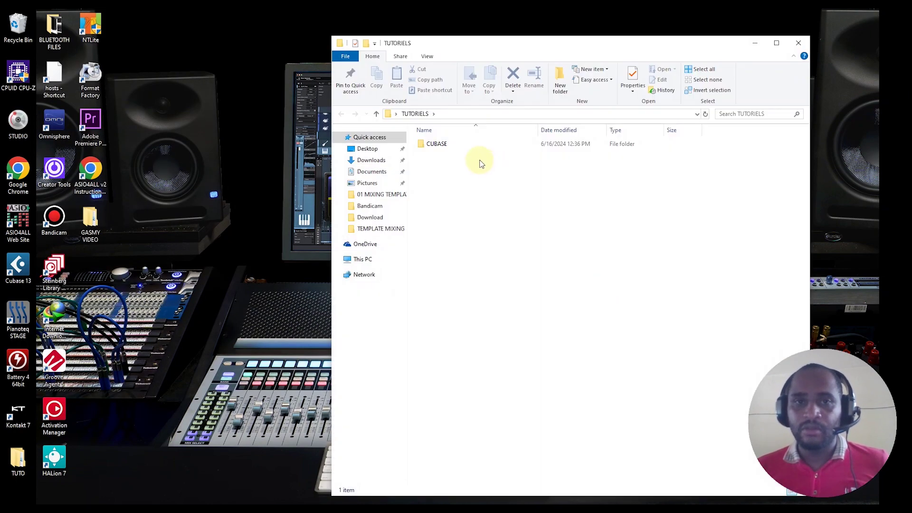
double_click(444, 146)
double_click(443, 145)
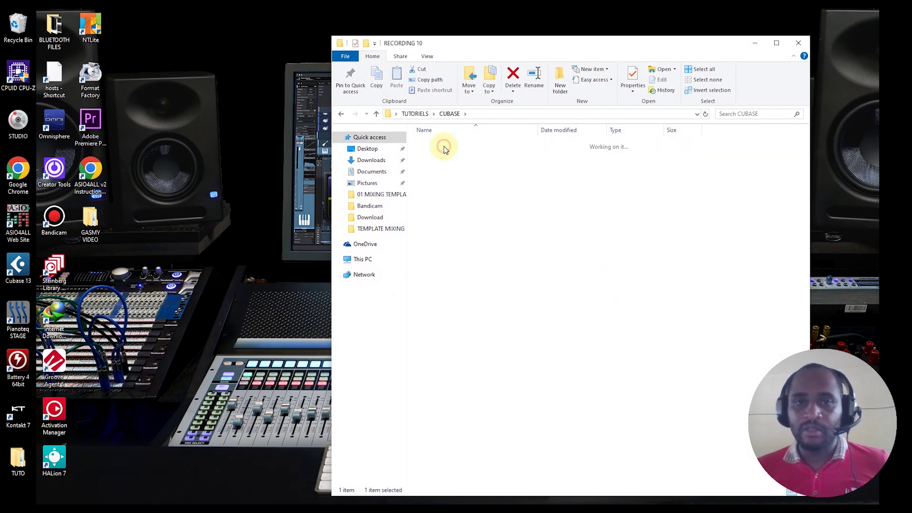